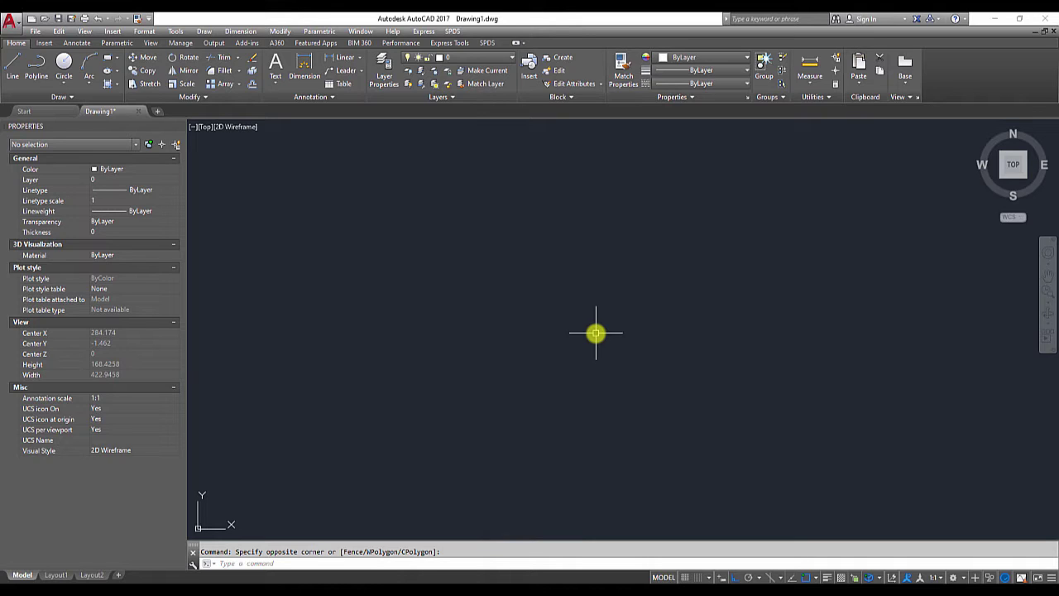
Examine the dimensioned Desenho 01 reference shape and the available drawing tools.
scroll(596, 332, "down", 2)
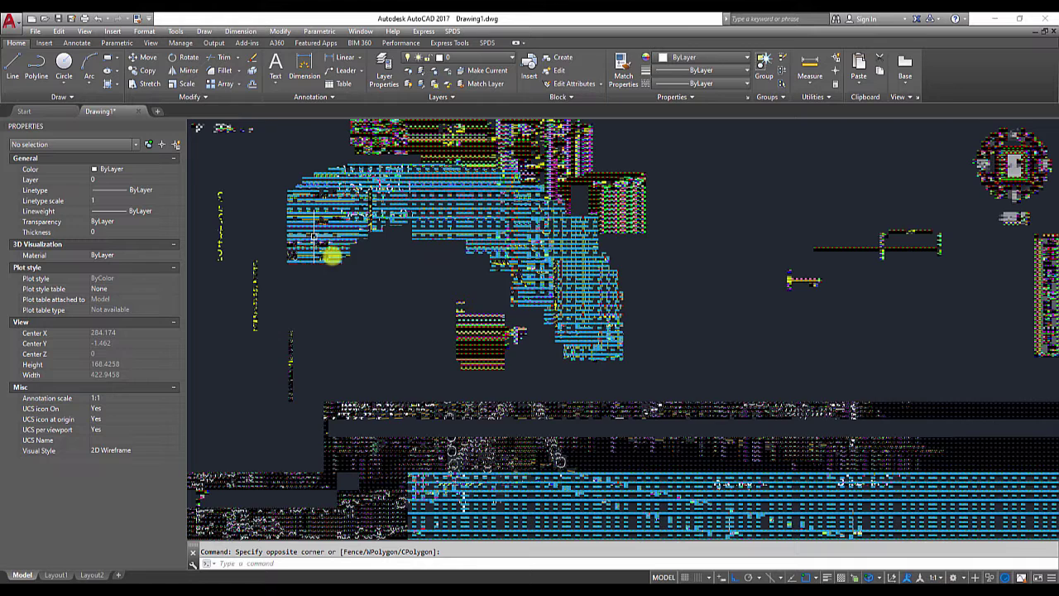
middle_click_drag(535, 291, 480, 440)
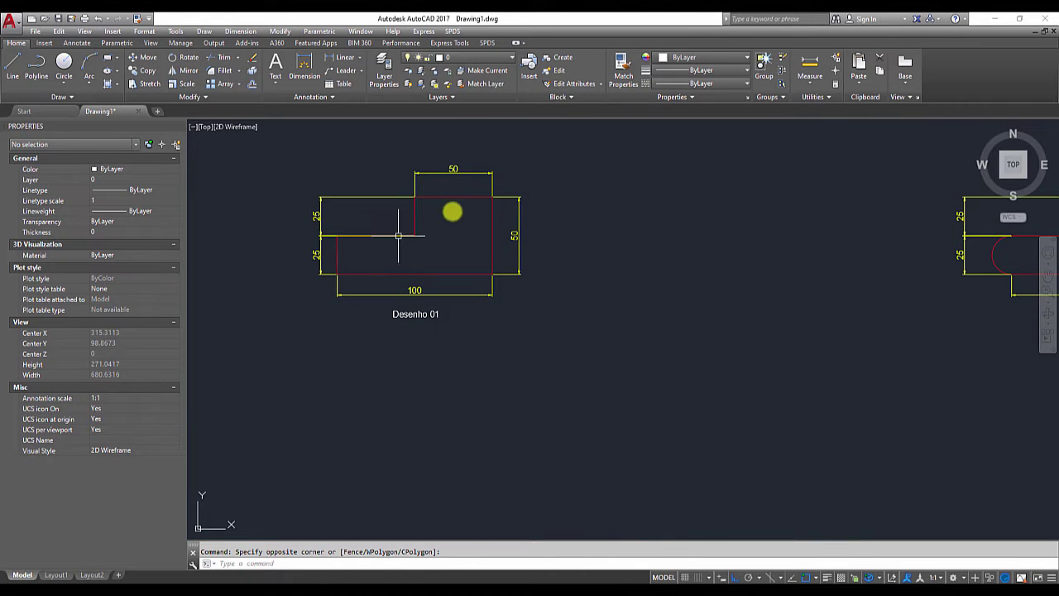
scroll(431, 241, "up", 3)
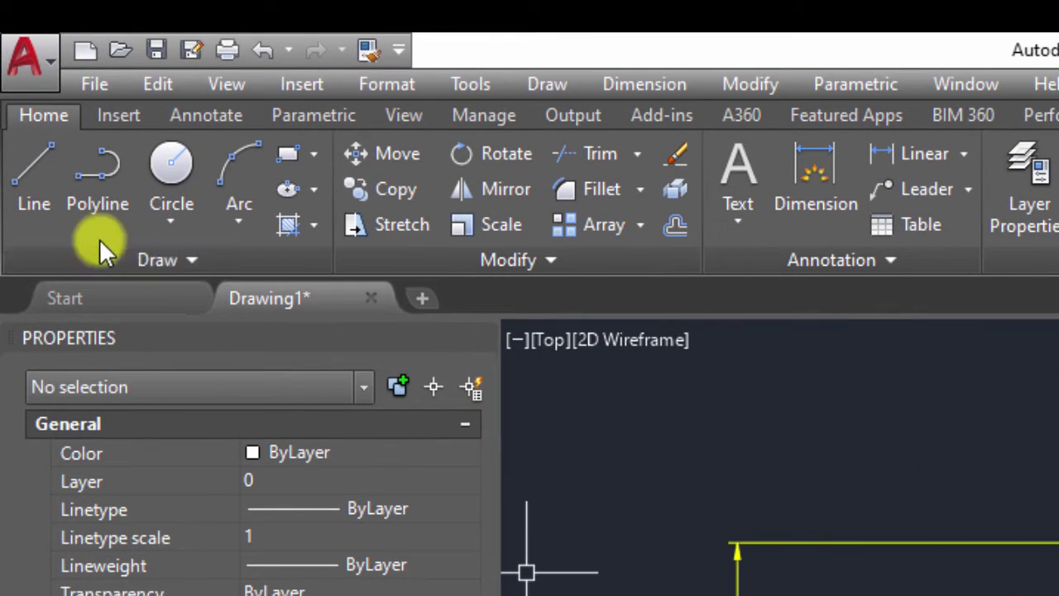
left_click(172, 260)
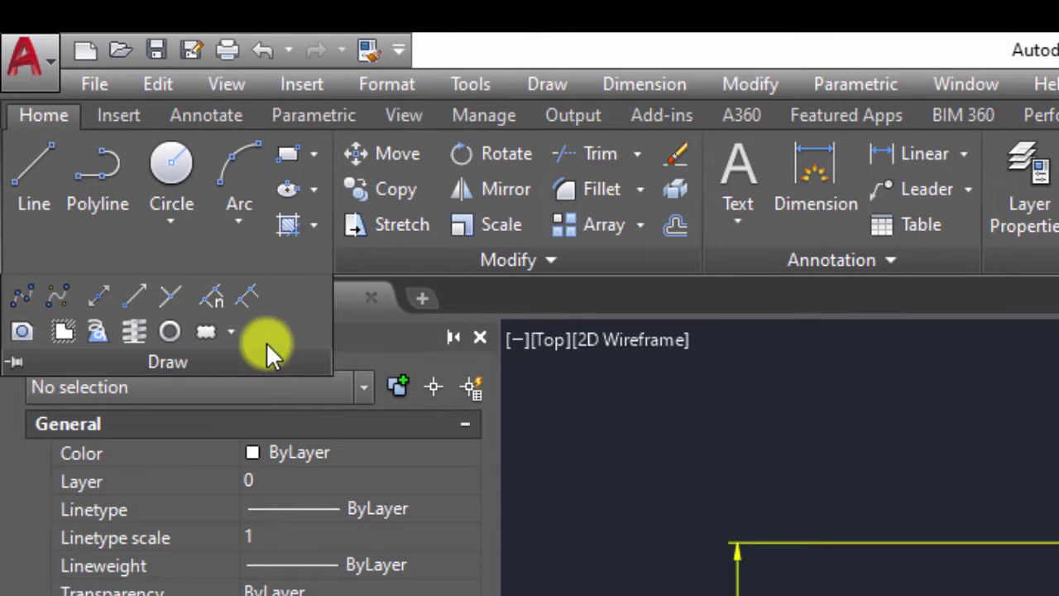
left_click(622, 382)
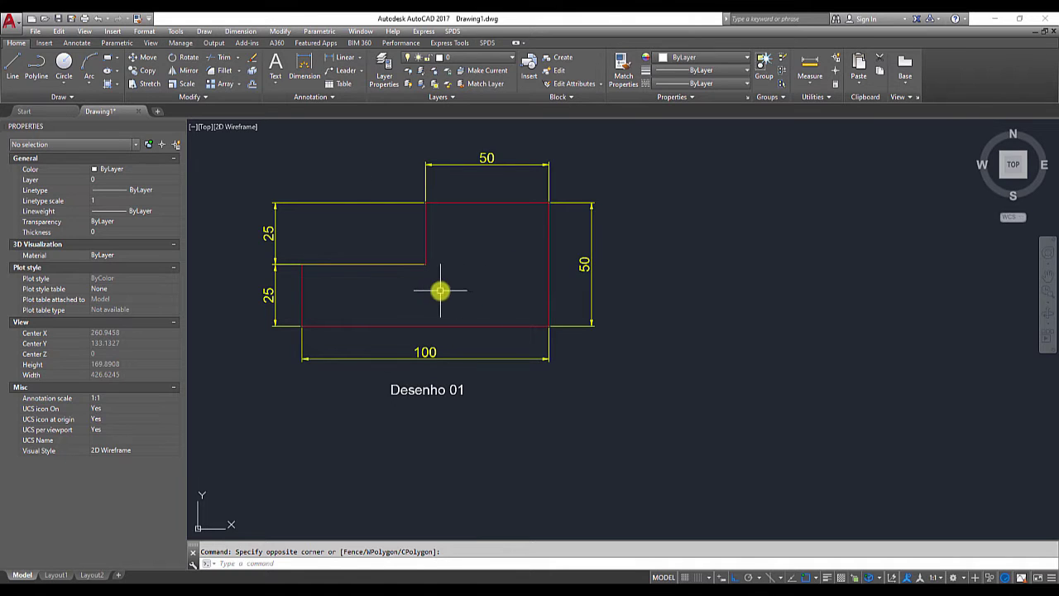
scroll(436, 239, "down", 2)
scroll(472, 326, "up", 2)
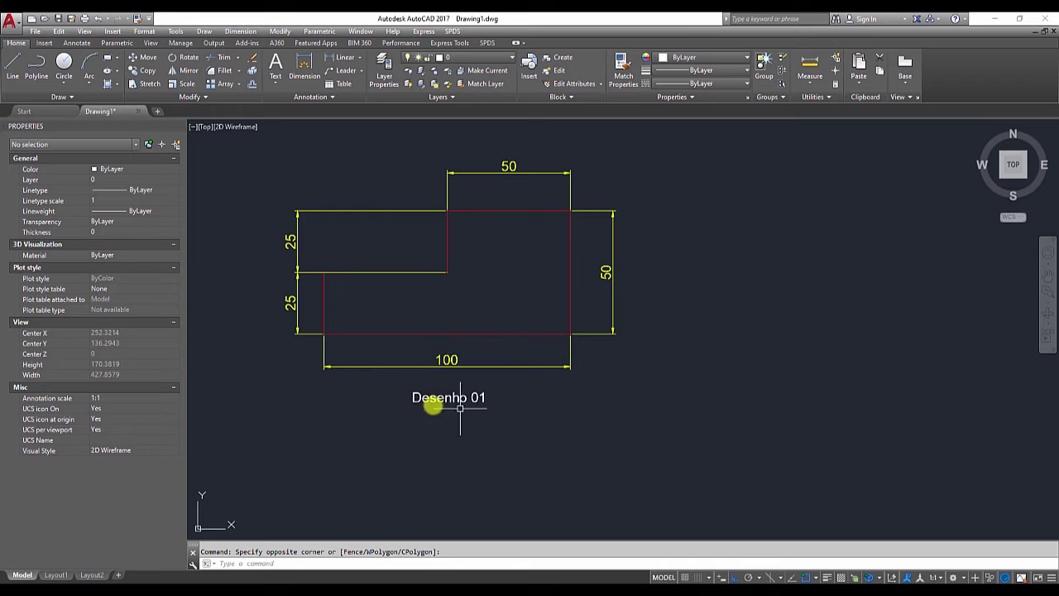
mouse_move(875, 373)
middle_mouse_down()
mouse_move(379, 389)
mouse_move(208, 371)
mouse_move(590, 350)
mouse_move(955, 374)
middle_mouse_up()
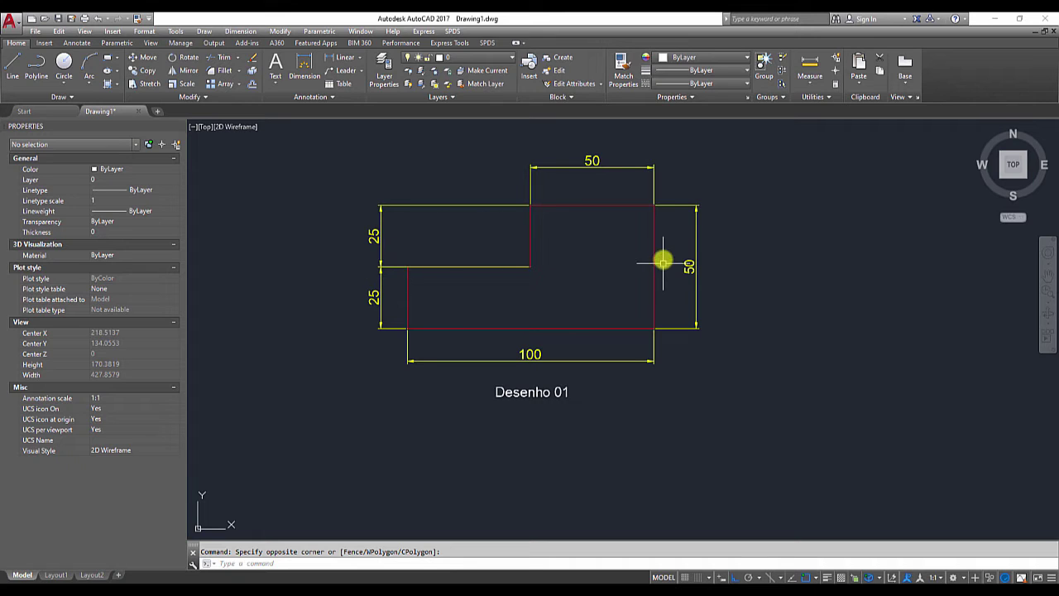
Move the upper 25 dimension's lower extension origin from the inner corner to the step's outer left corner in Desenho 01.
left_click(397, 248)
left_click(398, 272)
scroll(513, 249, "up", 2)
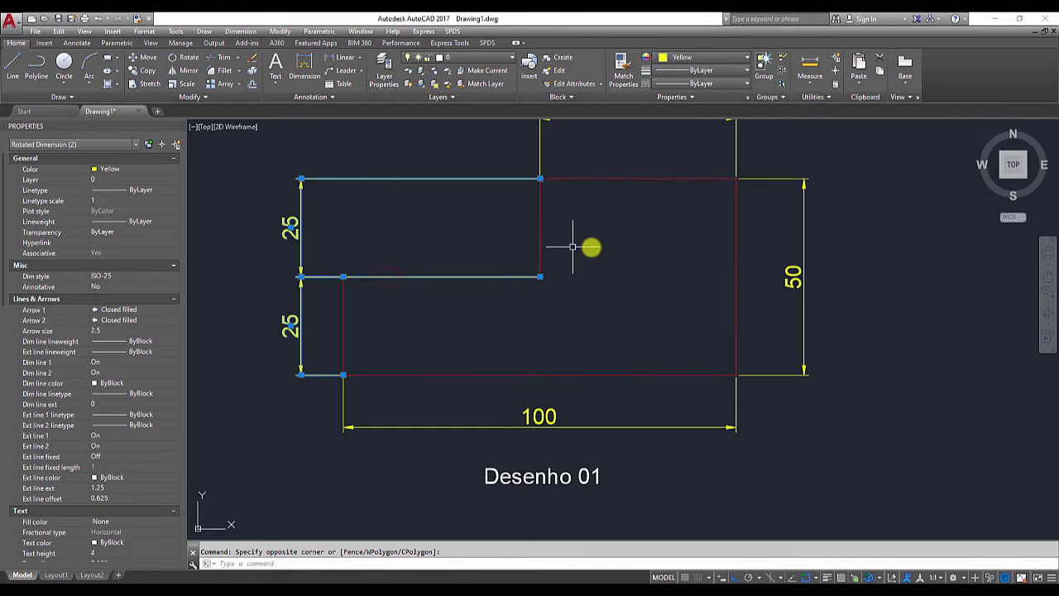
left_click(540, 276)
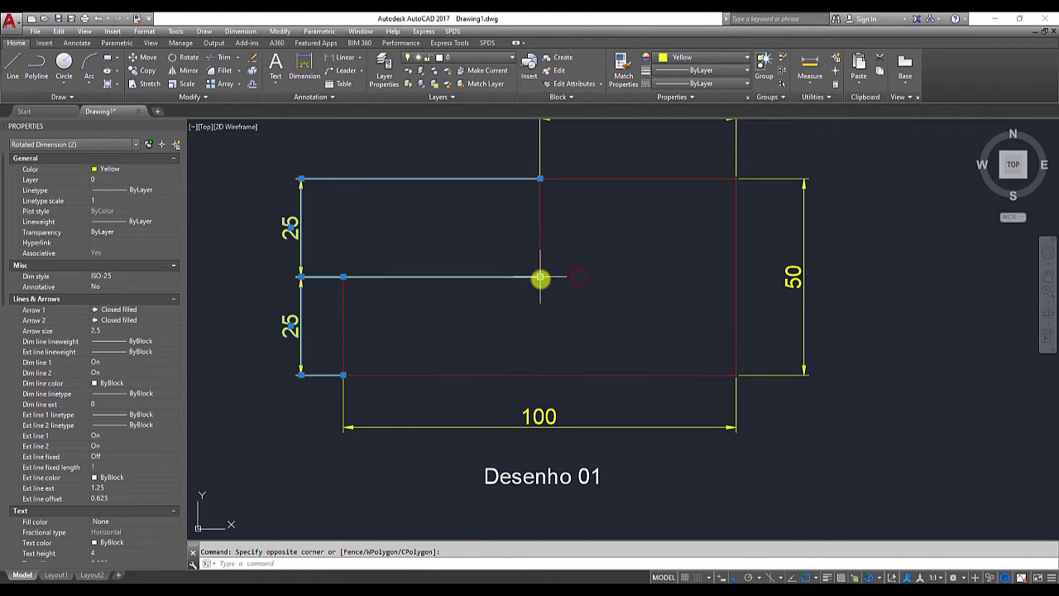
left_click(343, 277)
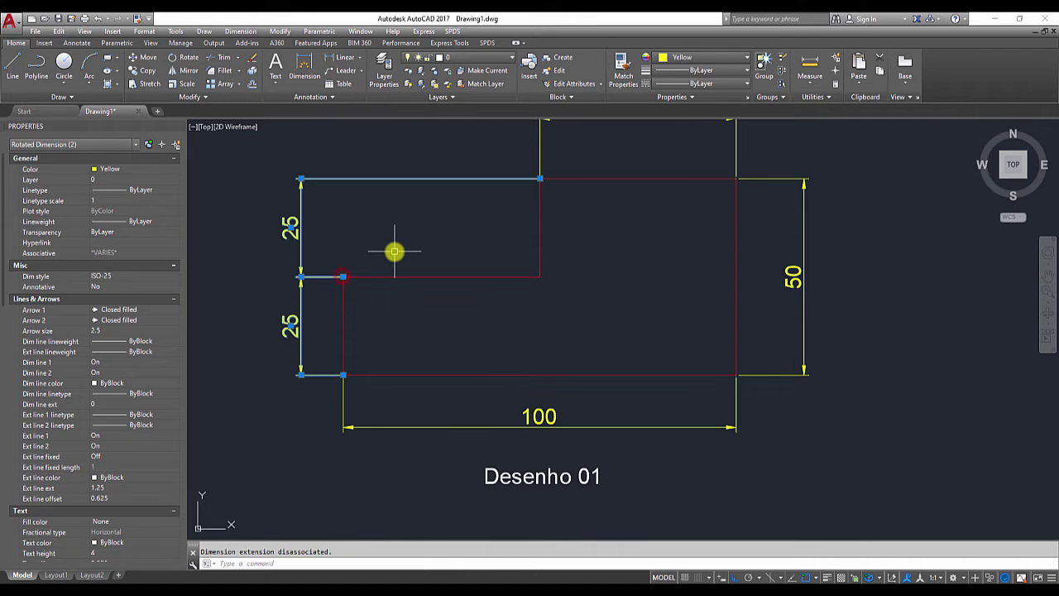
key("Escape")
scroll(402, 261, "down", 2)
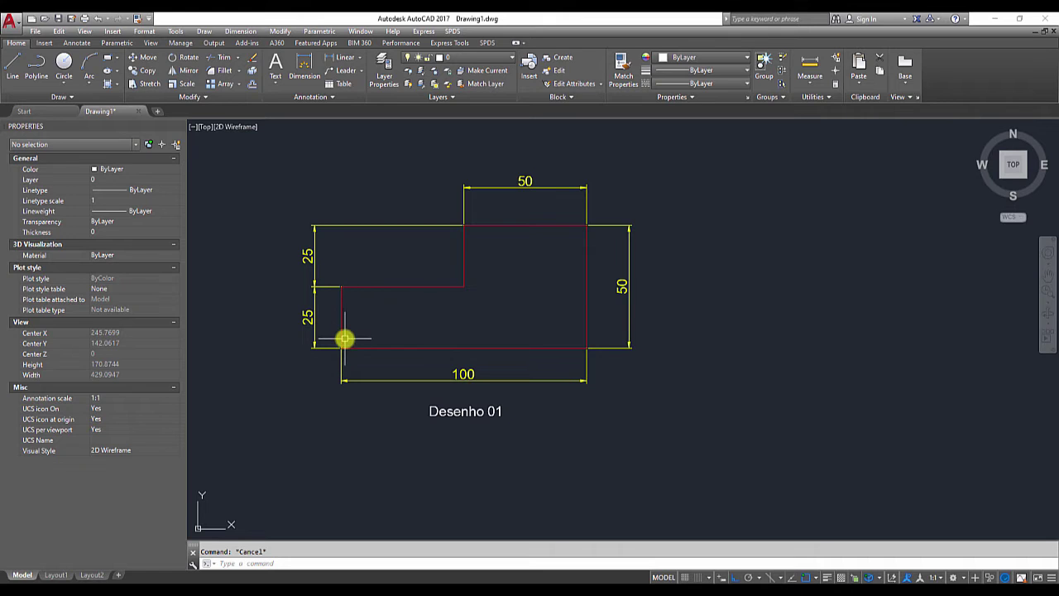
middle_click_drag(480, 312, 467, 273)
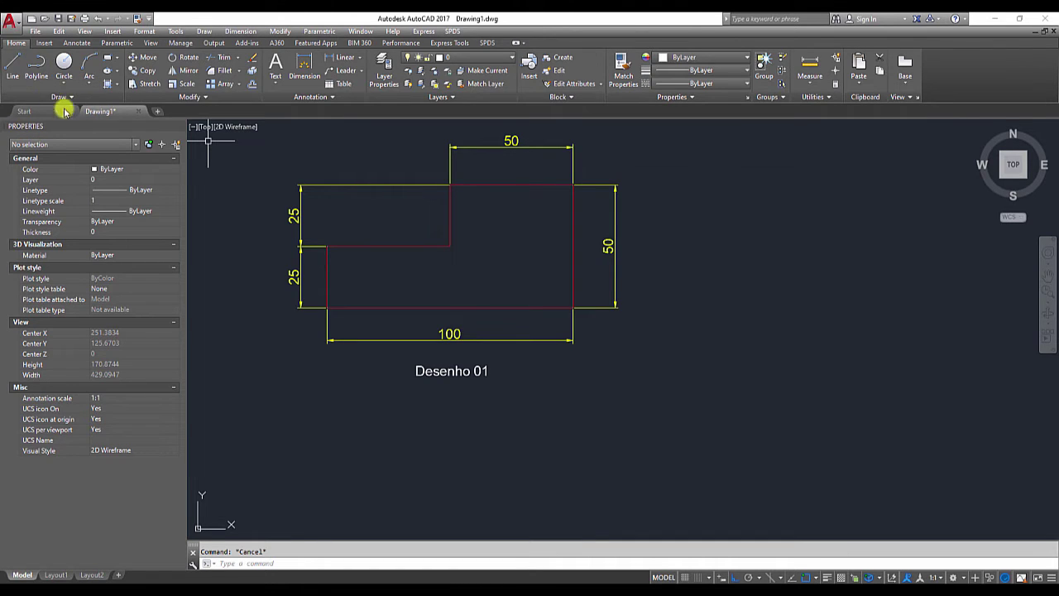
With ortho on, draw connected lines beside Desenho 01: 100 to the right, 50 up and 50 to the left.
left_click(13, 75)
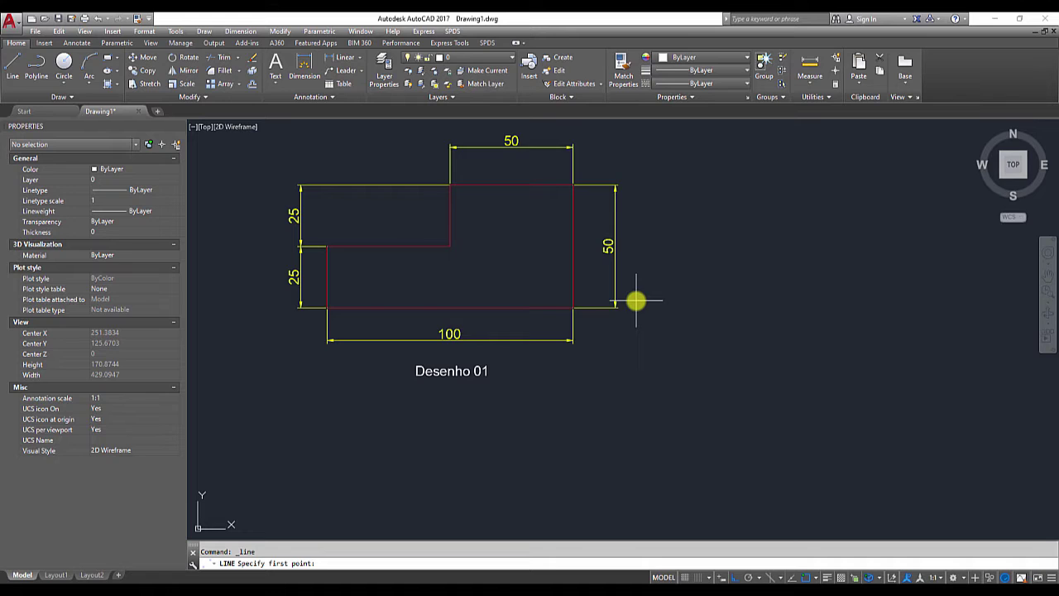
mouse_move(704, 350)
middle_mouse_down()
mouse_move(658, 342)
mouse_move(607, 369)
middle_mouse_up()
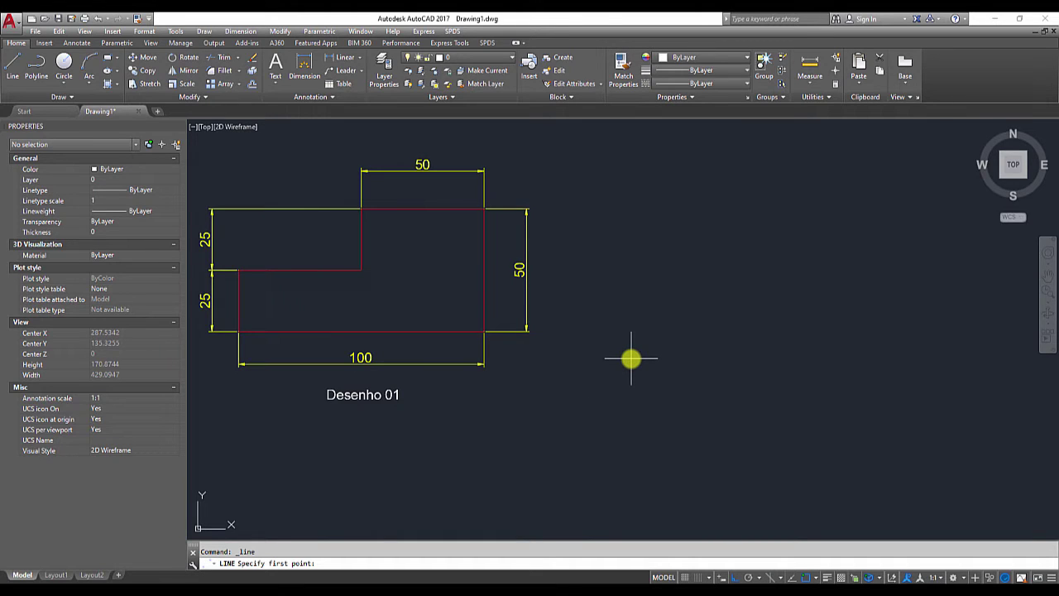
left_click(598, 385)
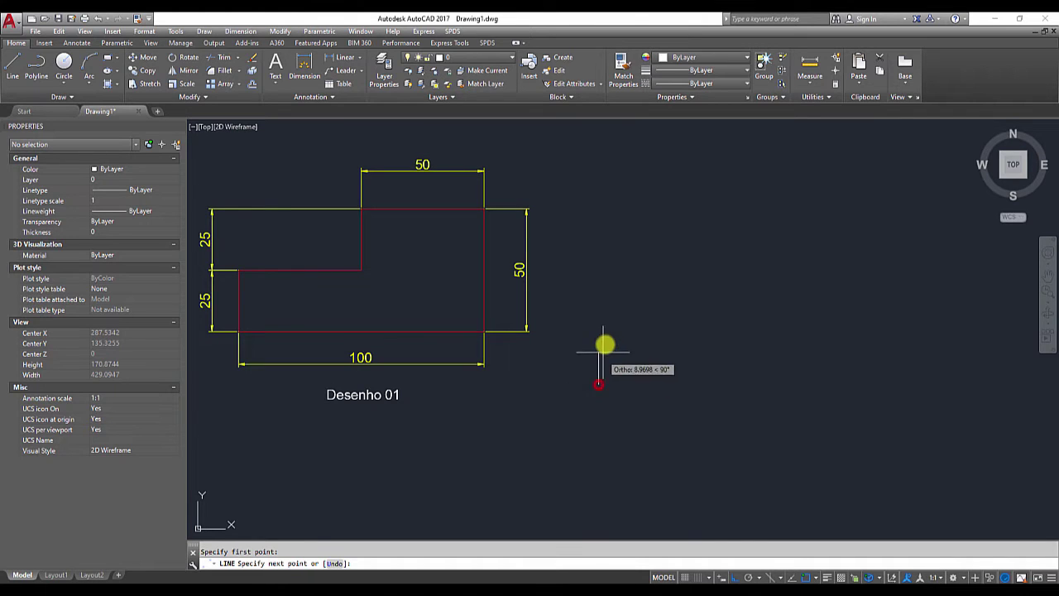
left_click(734, 576)
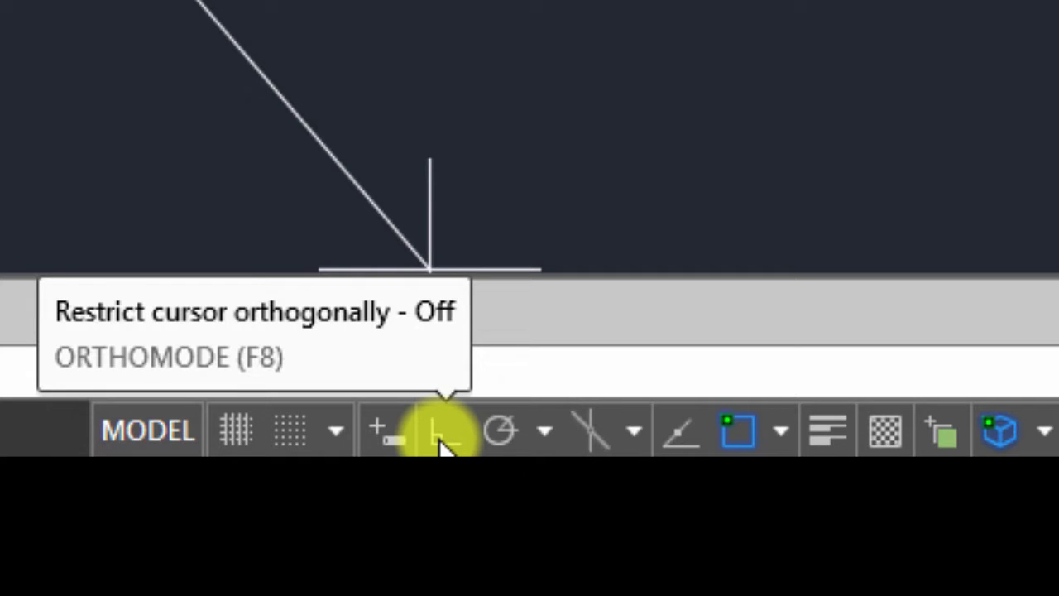
left_click(441, 437)
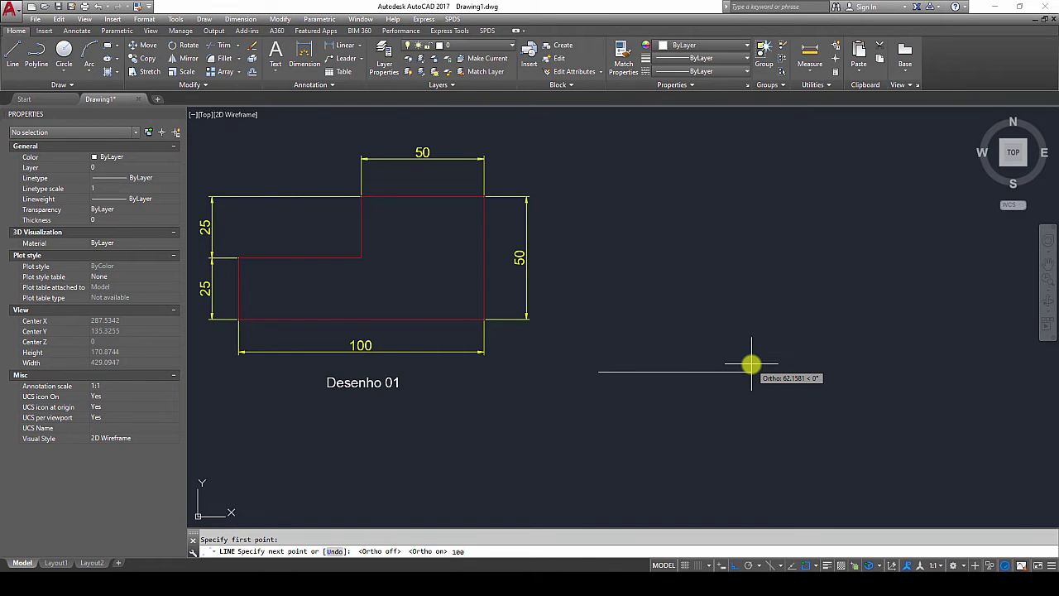
key("Return")
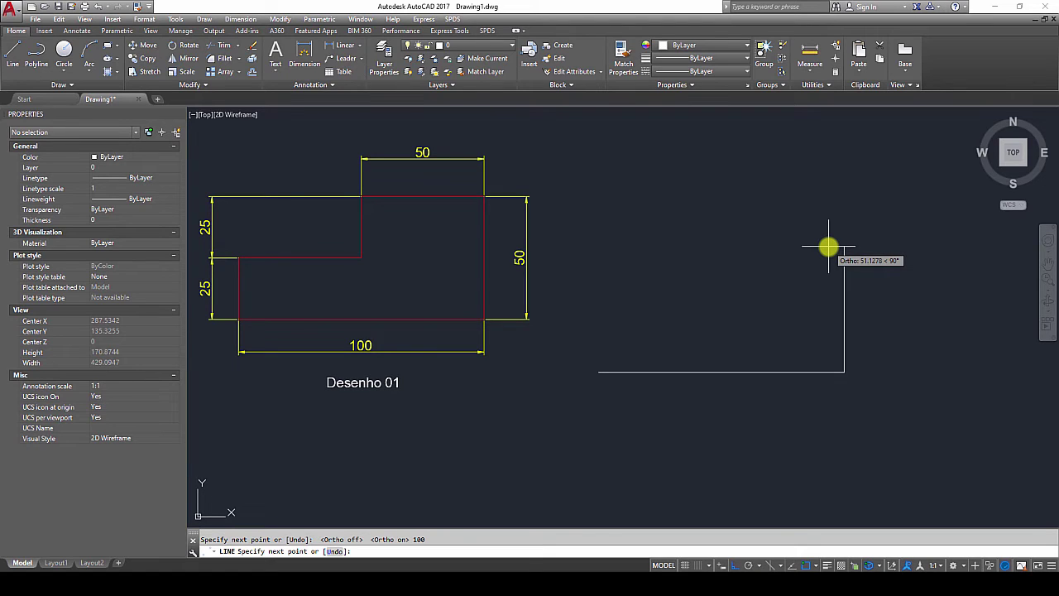
key("Return")
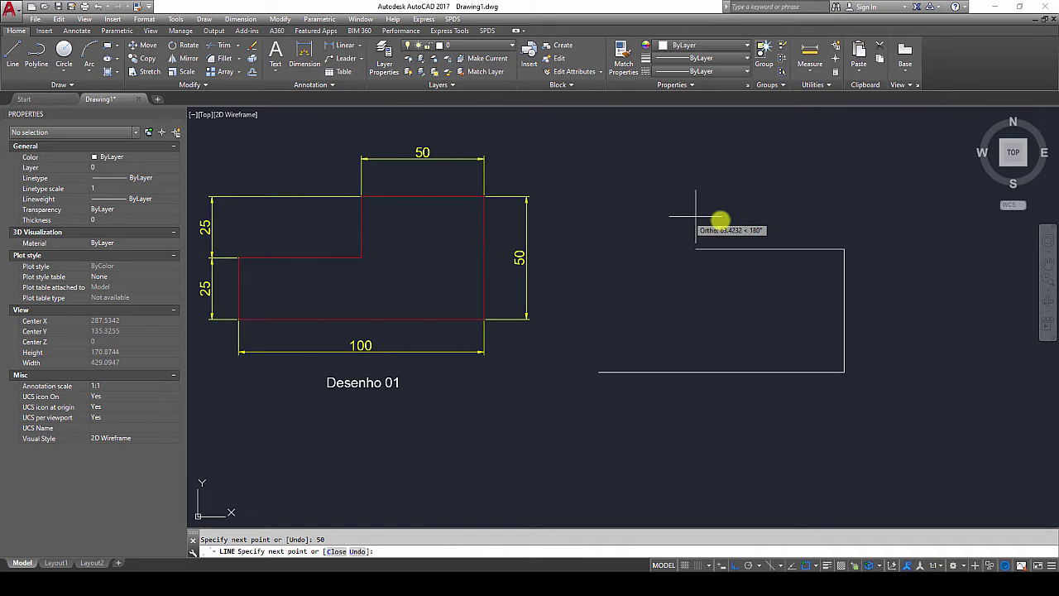
key("Return")
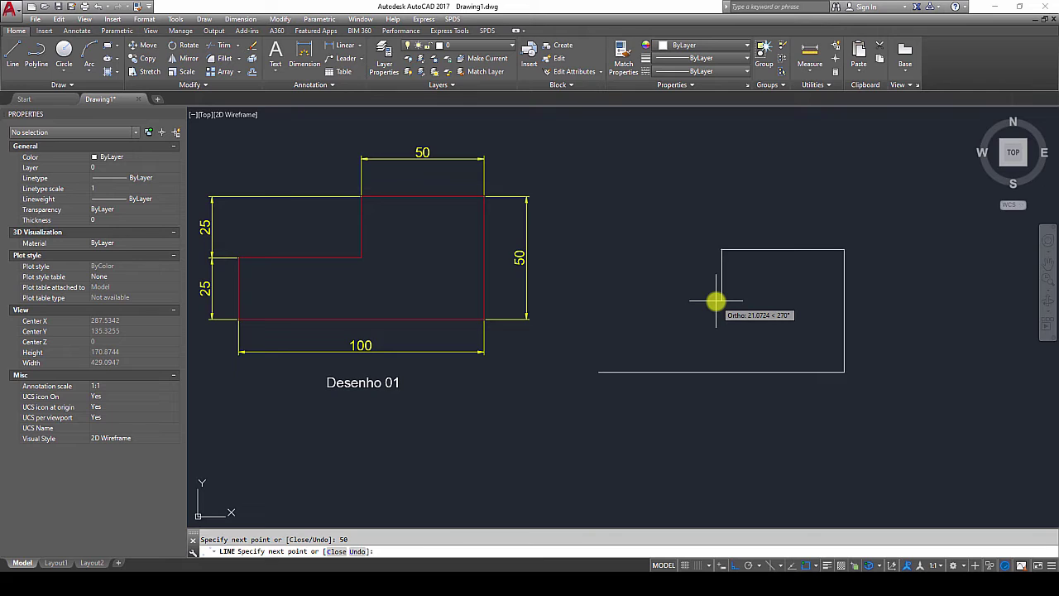
Complete the stepped outline with ortho lines 25 down, 50 to the left and 25 down, ending the Line command.
key("F8")
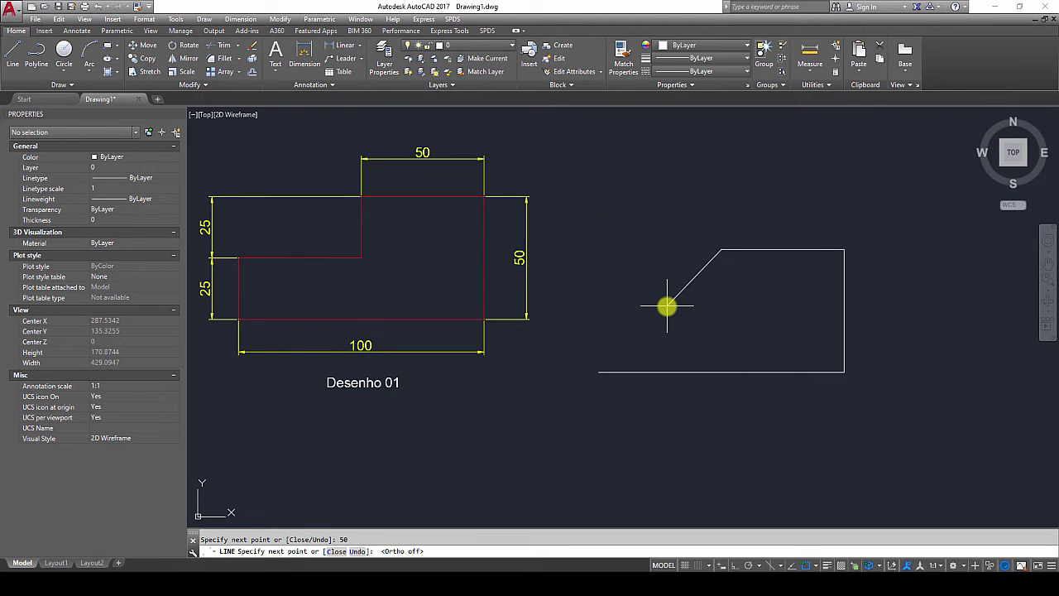
key("F8")
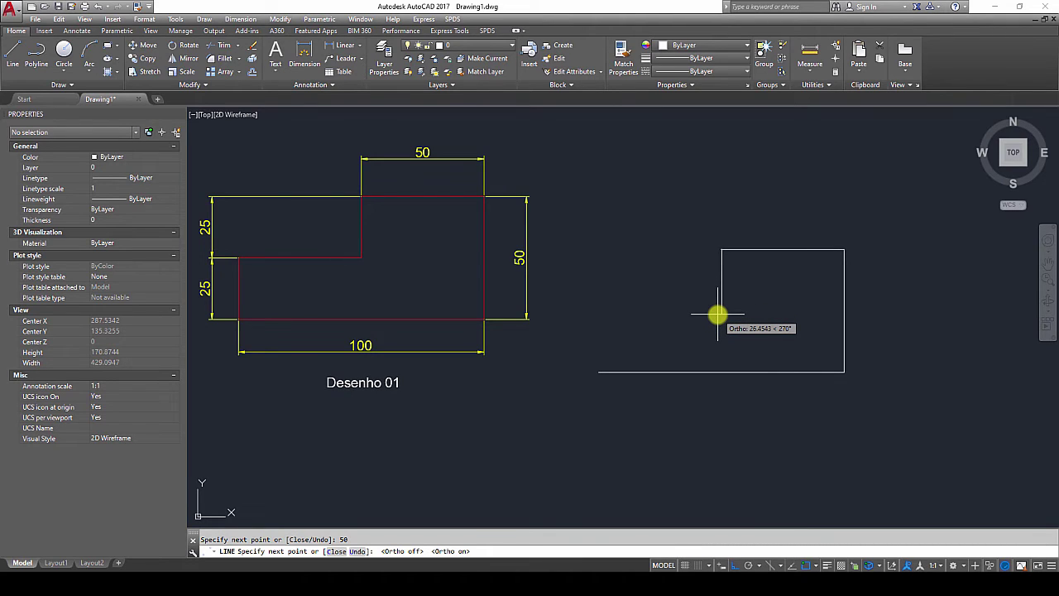
key("Return")
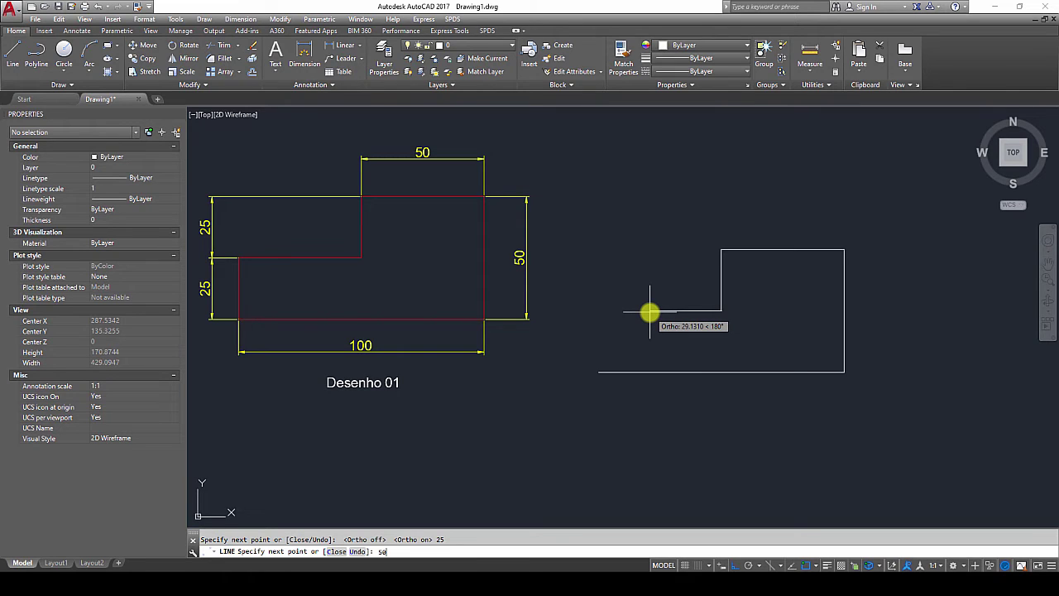
type("50")
key("Return")
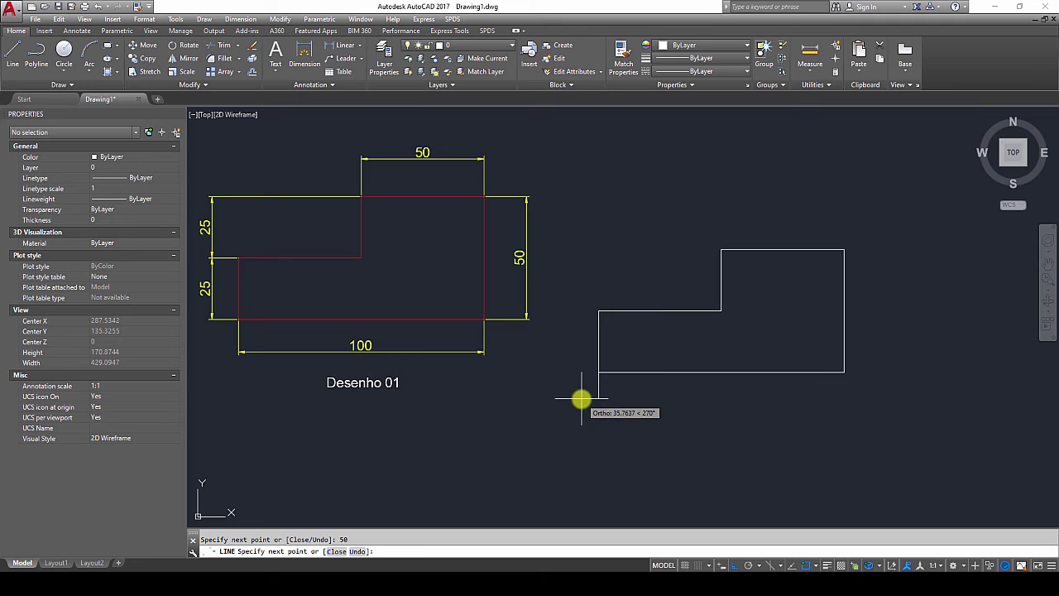
key("Return")
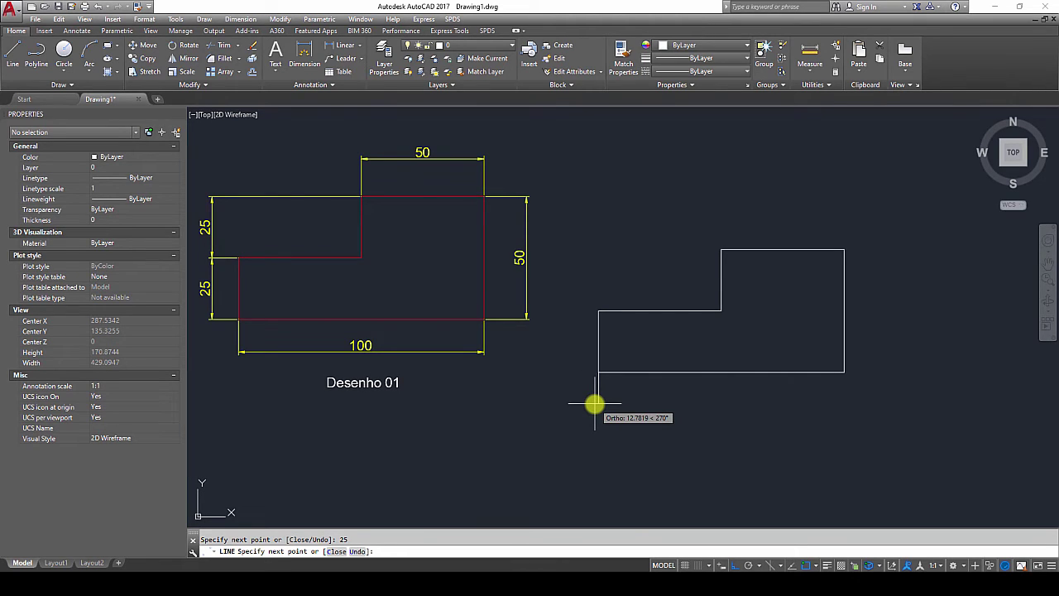
key("Return")
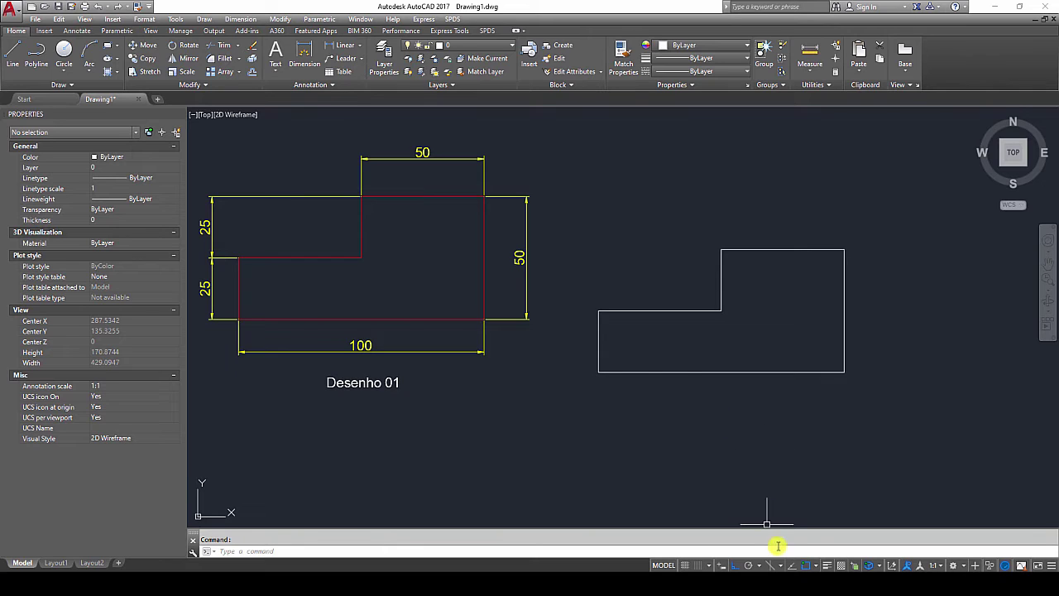
Turn off object snap.
left_click(803, 565)
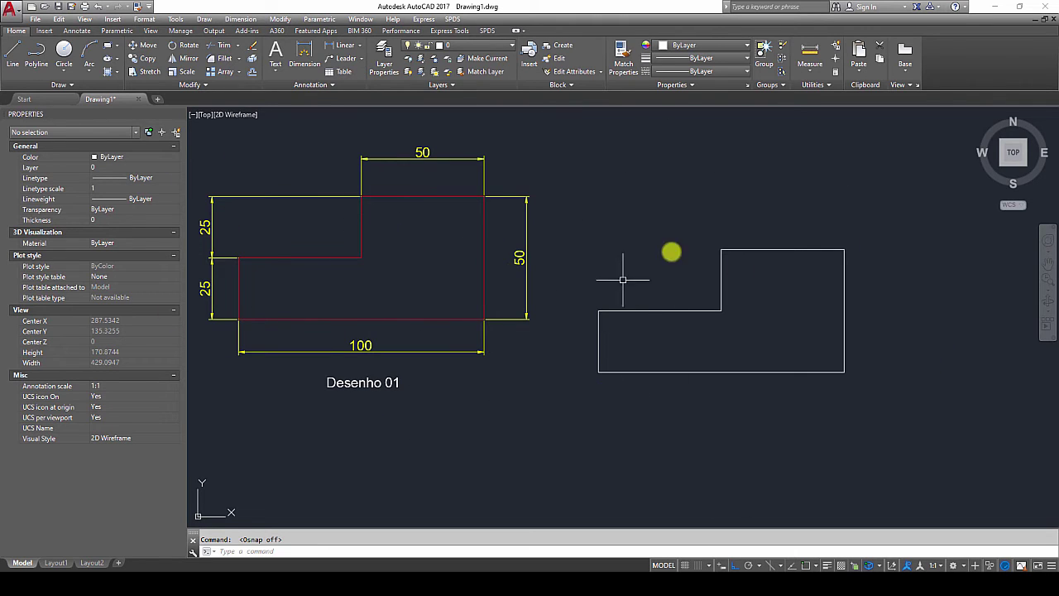
mouse_move(757, 337)
middle_mouse_down()
mouse_move(572, 331)
mouse_move(584, 336)
middle_mouse_up()
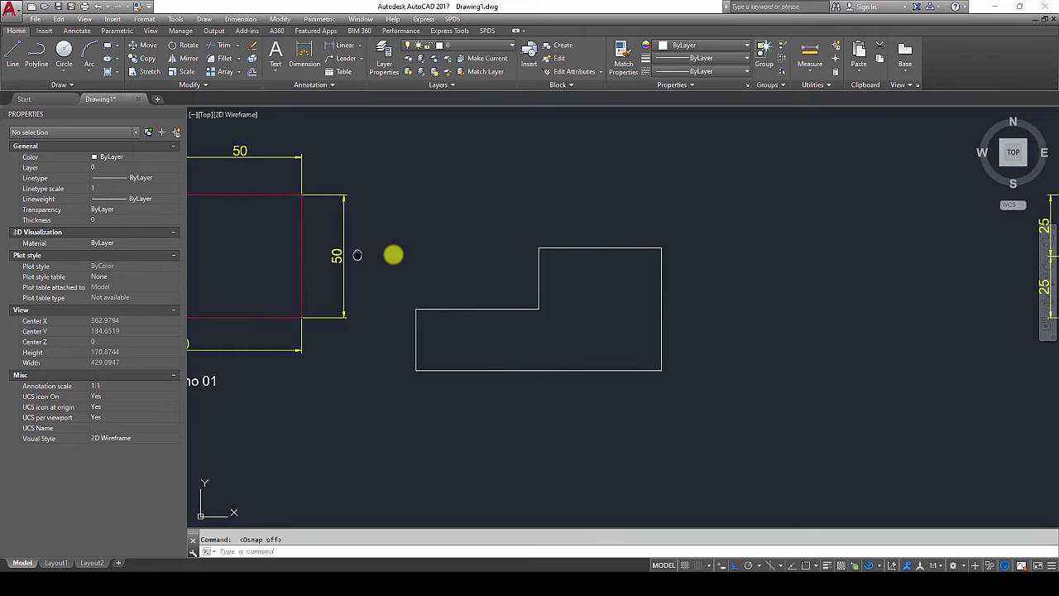
middle_click_drag(352, 253, 516, 242)
scroll(764, 296, "down", 3)
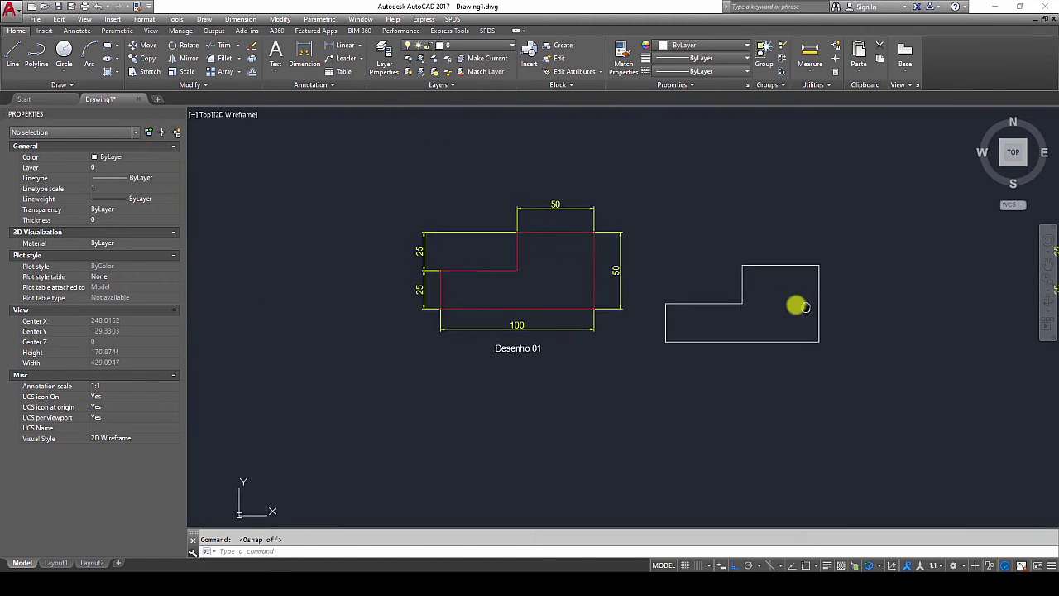
mouse_move(799, 303)
middle_mouse_down()
mouse_move(449, 286)
mouse_move(520, 298)
middle_mouse_up()
scroll(485, 292, "up", 5)
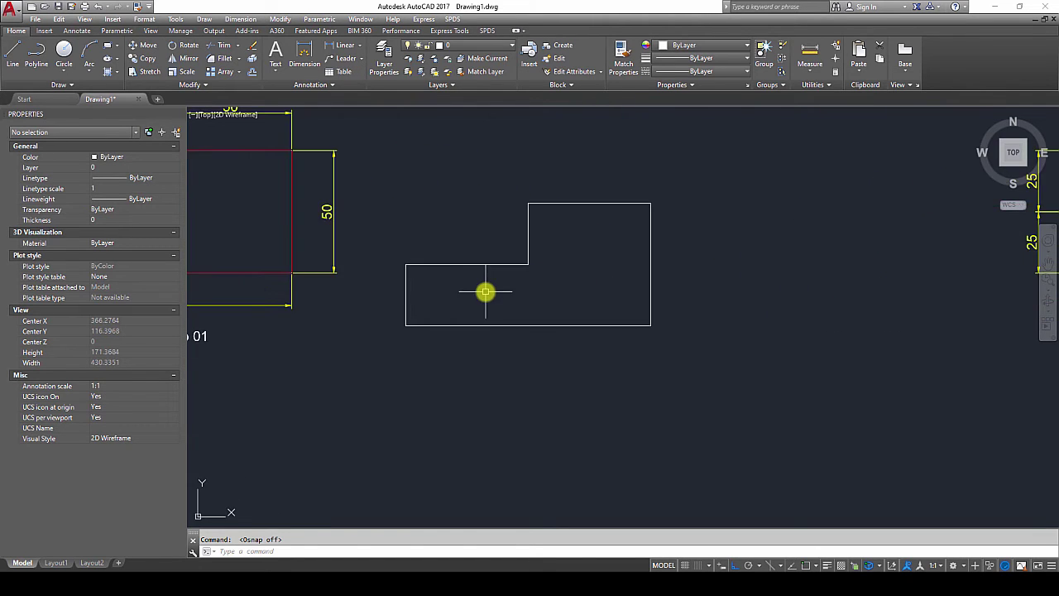
middle_click_drag(681, 259, 619, 270)
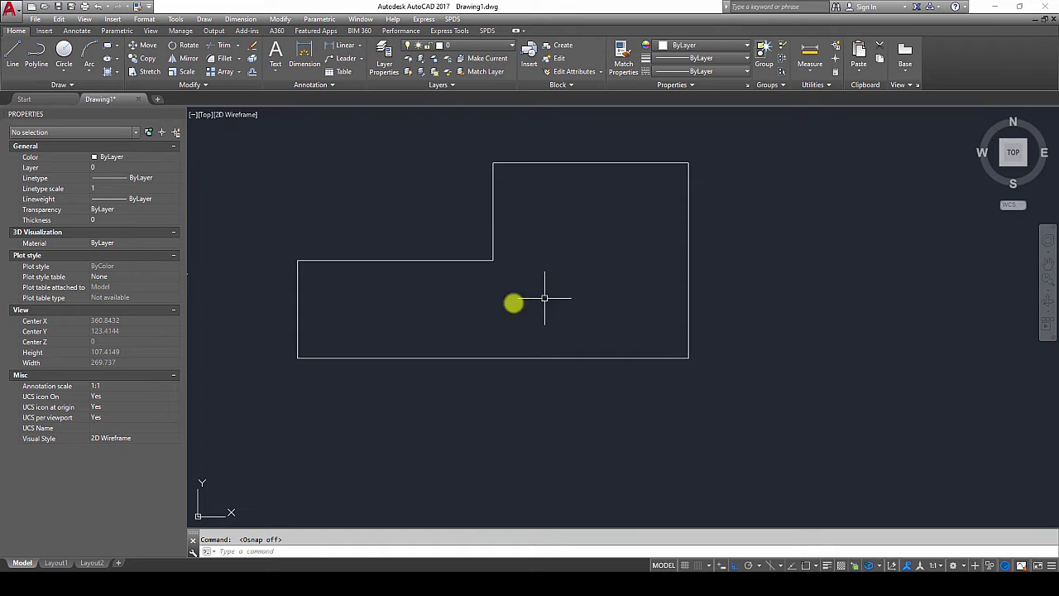
Draw a stepped trial line of horizontal and vertical segments below the outline, and undo its segments within the Line command.
left_click(12, 54)
scroll(352, 199, "down", 2)
scroll(350, 344, "up", 2)
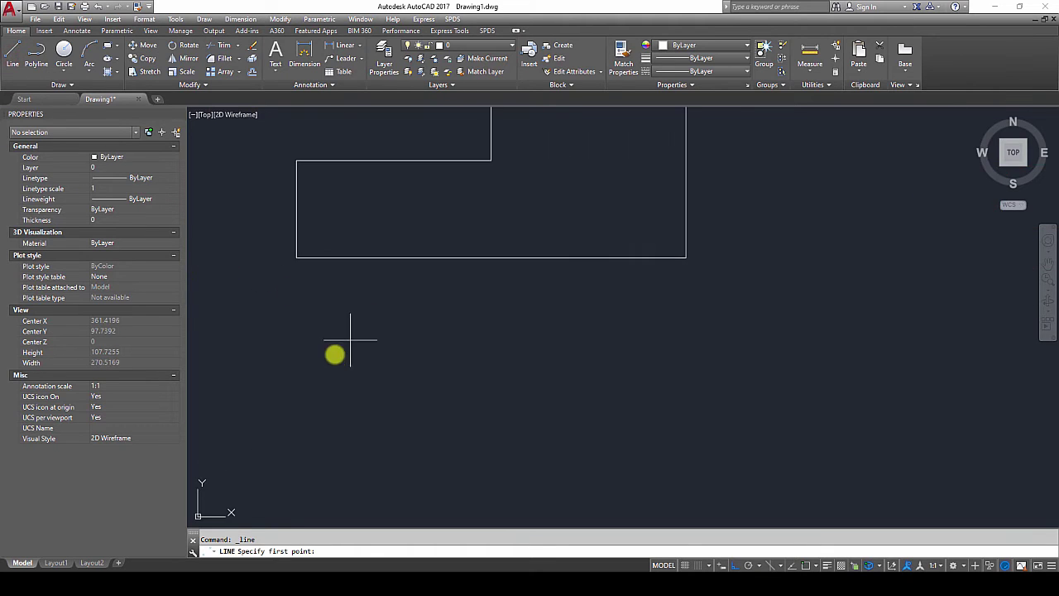
left_click(304, 394)
left_click(637, 390)
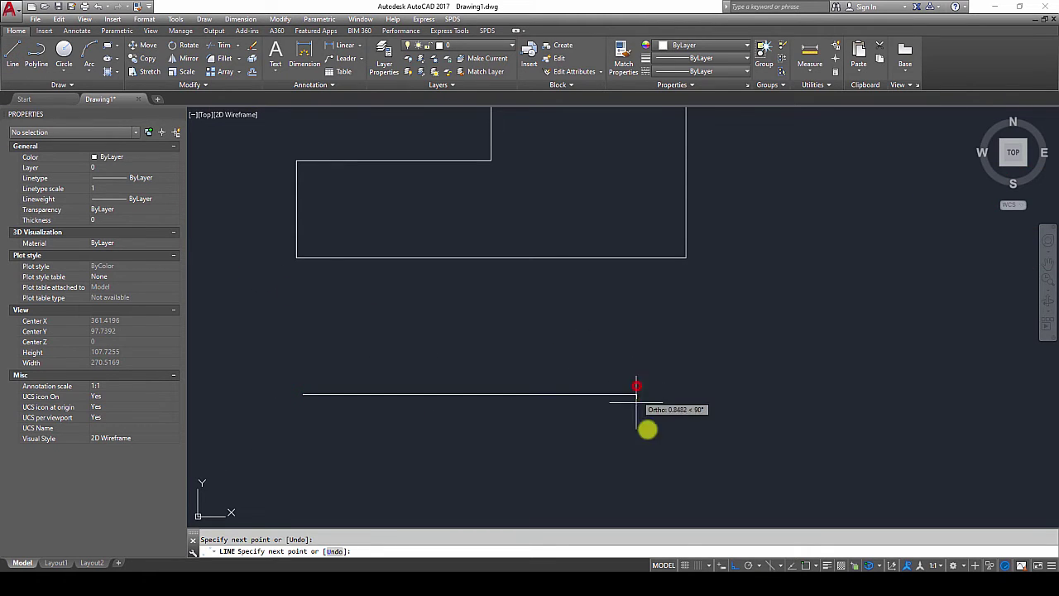
middle_click_drag(647, 429, 613, 289)
left_click(616, 366)
left_click(710, 365)
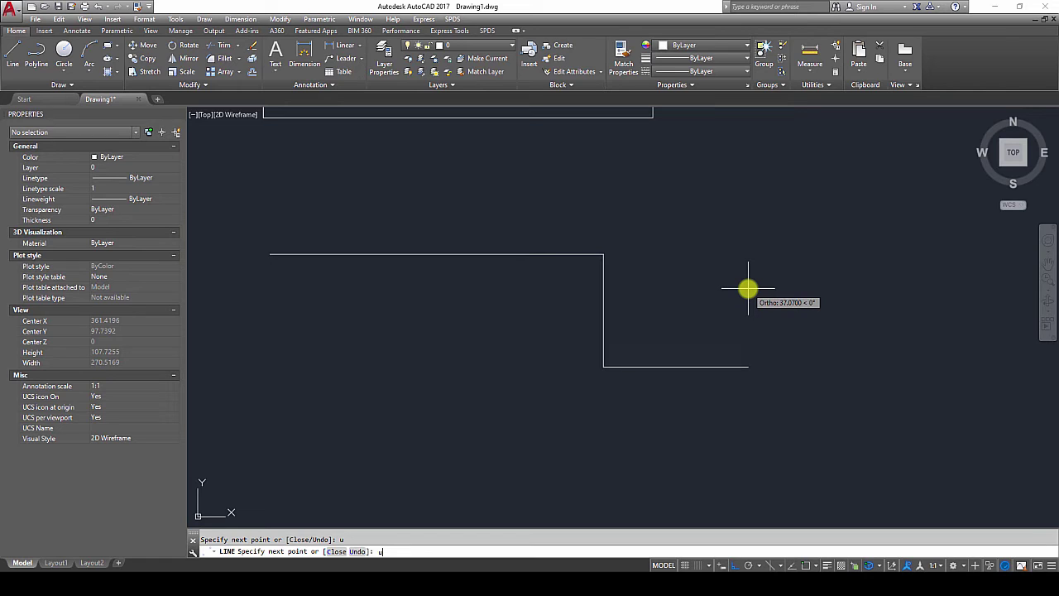
key("Return")
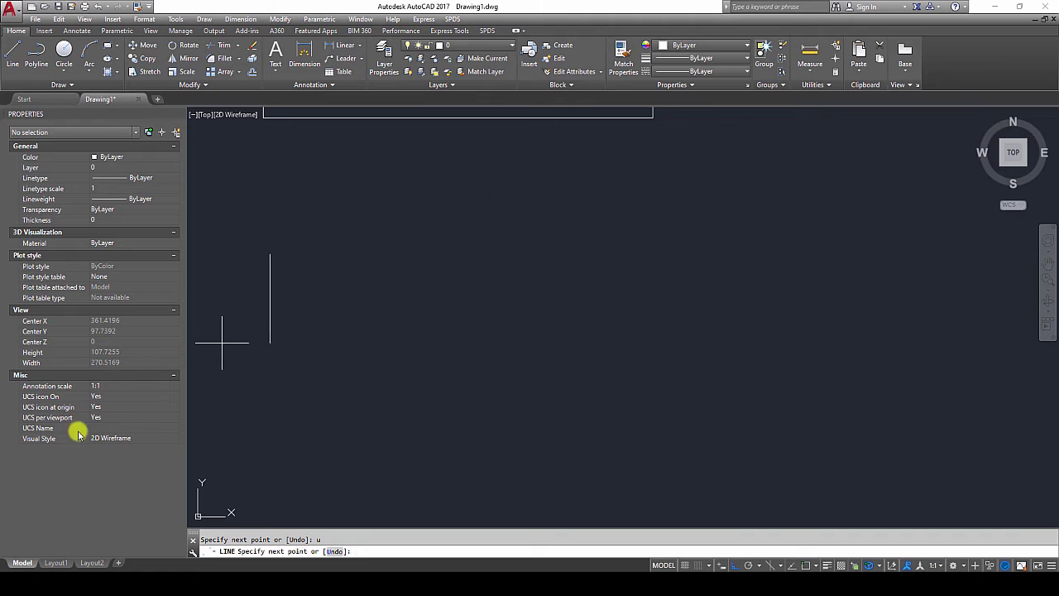
End the Line command and examine the finished stepped outline beside Desenho 01.
key("Escape")
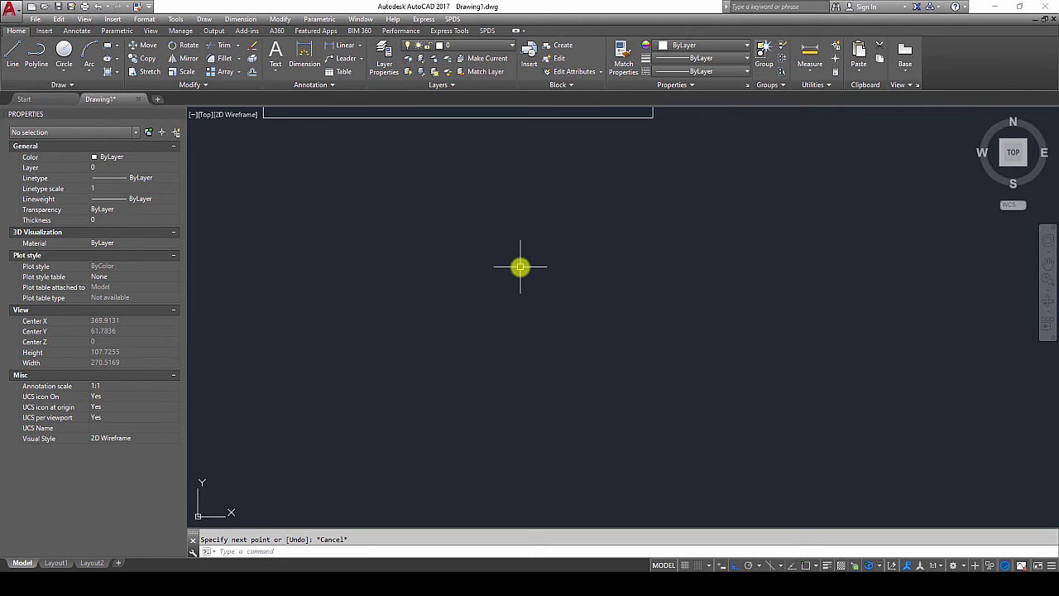
scroll(518, 265, "down", 5)
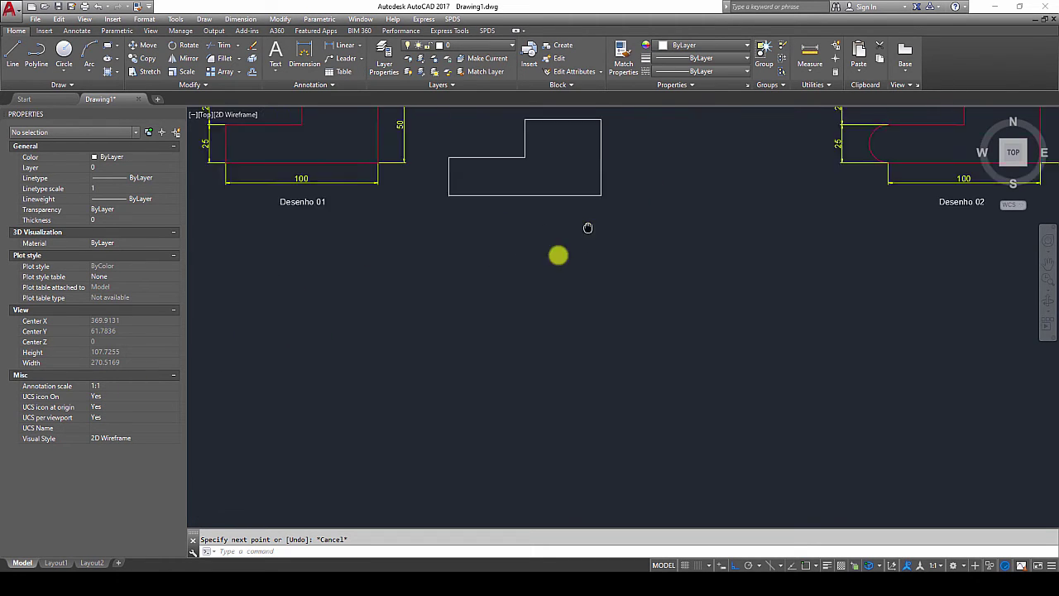
mouse_move(463, 351)
middle_mouse_down()
mouse_move(425, 348)
mouse_move(552, 321)
middle_mouse_up()
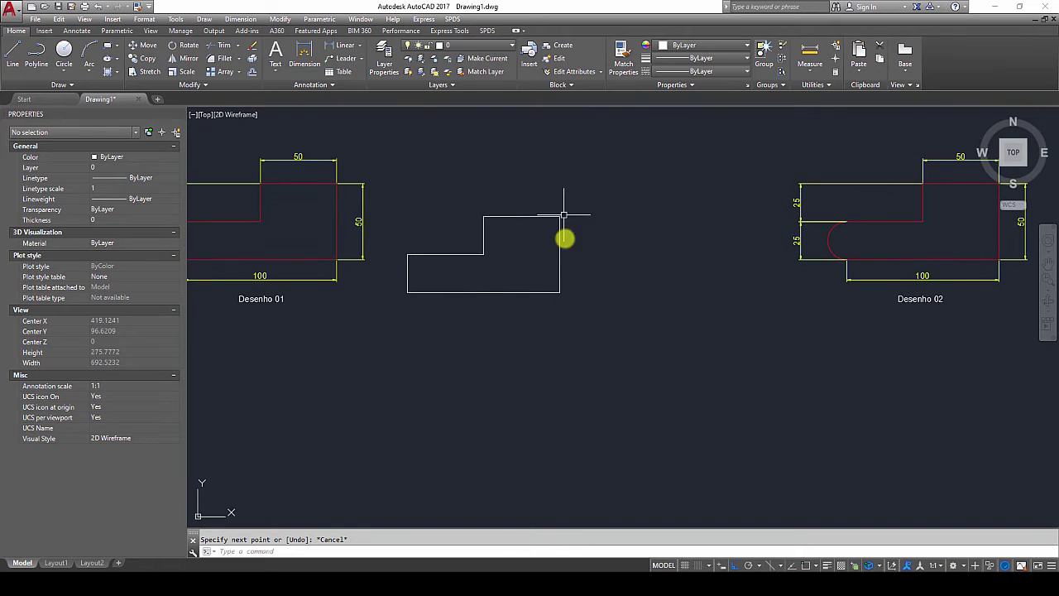
scroll(563, 236, "up", 2)
scroll(579, 295, "down", 2)
middle_click_drag(607, 292, 617, 261)
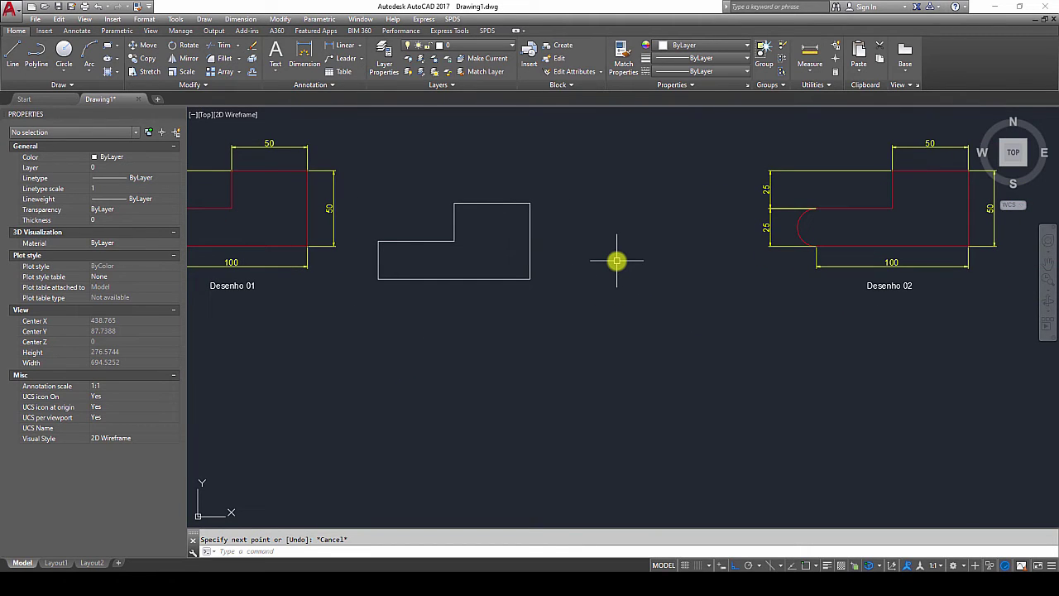
scroll(497, 269, "up", 2)
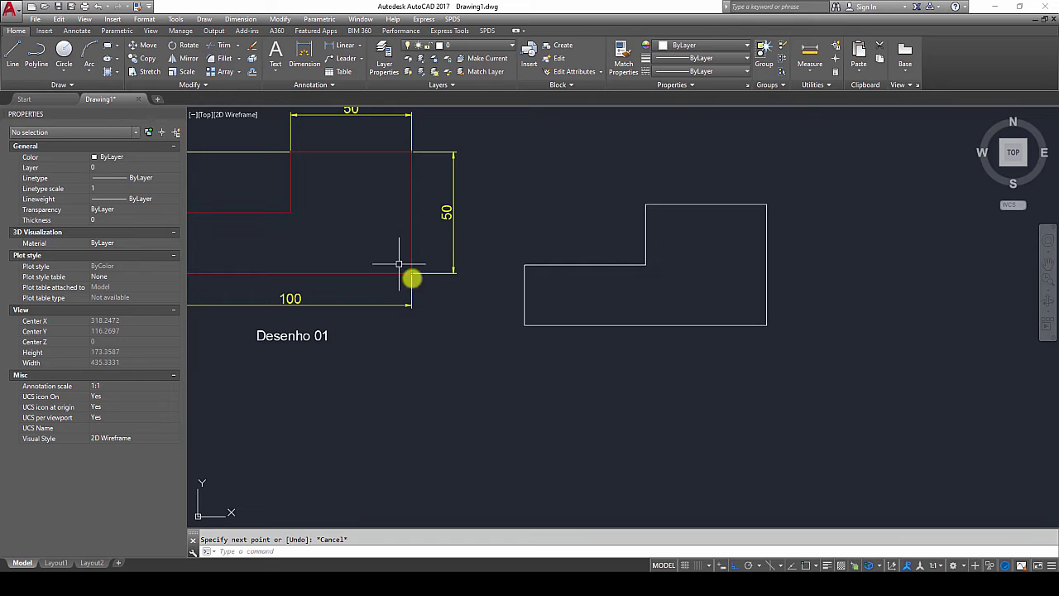
mouse_move(414, 278)
middle_mouse_down()
mouse_move(432, 309)
mouse_move(397, 326)
middle_mouse_up()
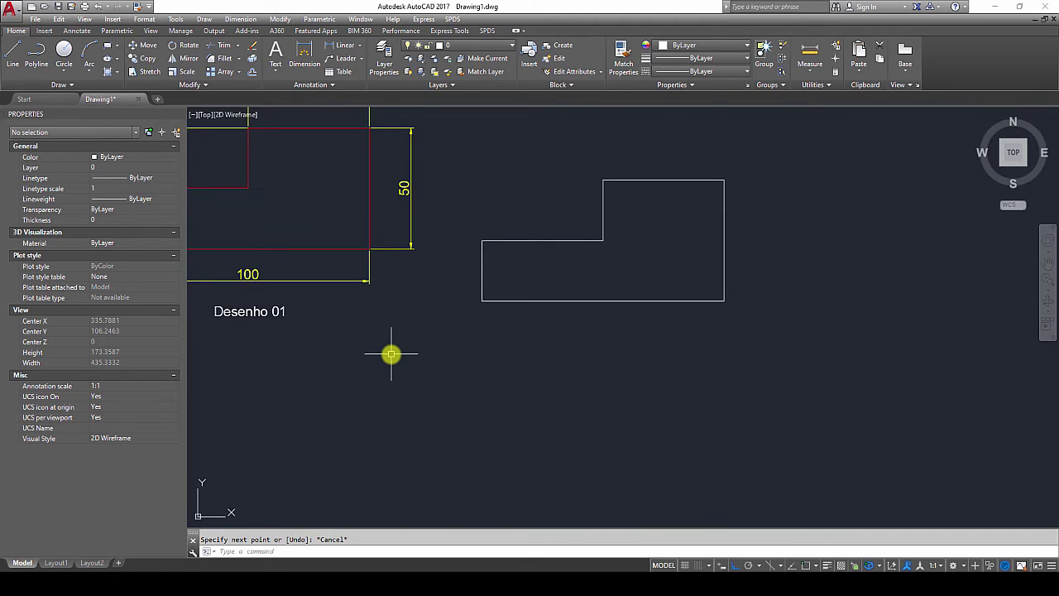
Start a polyline below the line-drawn outline with ortho segments 100 to the right, 50 up and 50 to the left.
key("Return")
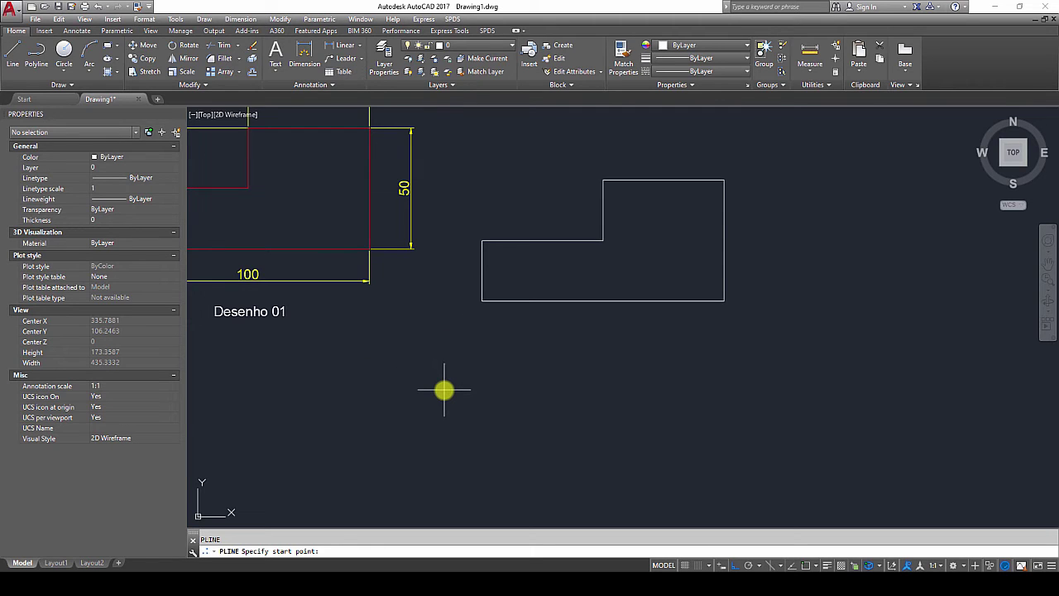
mouse_move(471, 405)
middle_mouse_down()
mouse_move(475, 414)
mouse_move(424, 362)
middle_mouse_up()
scroll(494, 363, "down", 1)
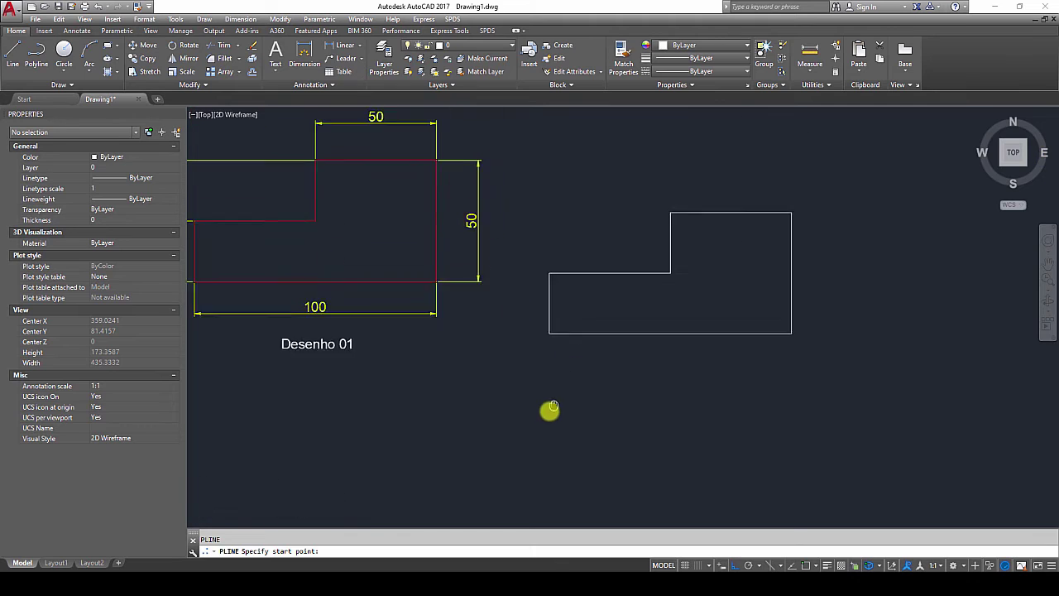
scroll(339, 257, "down", 1)
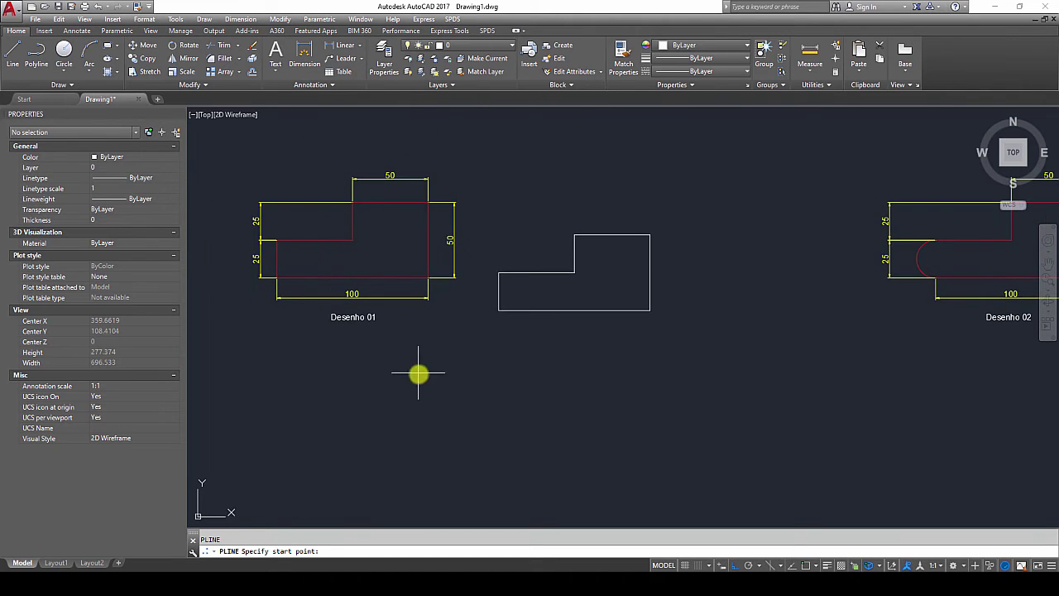
scroll(463, 371, "up", 2)
scroll(530, 348, "down", 2)
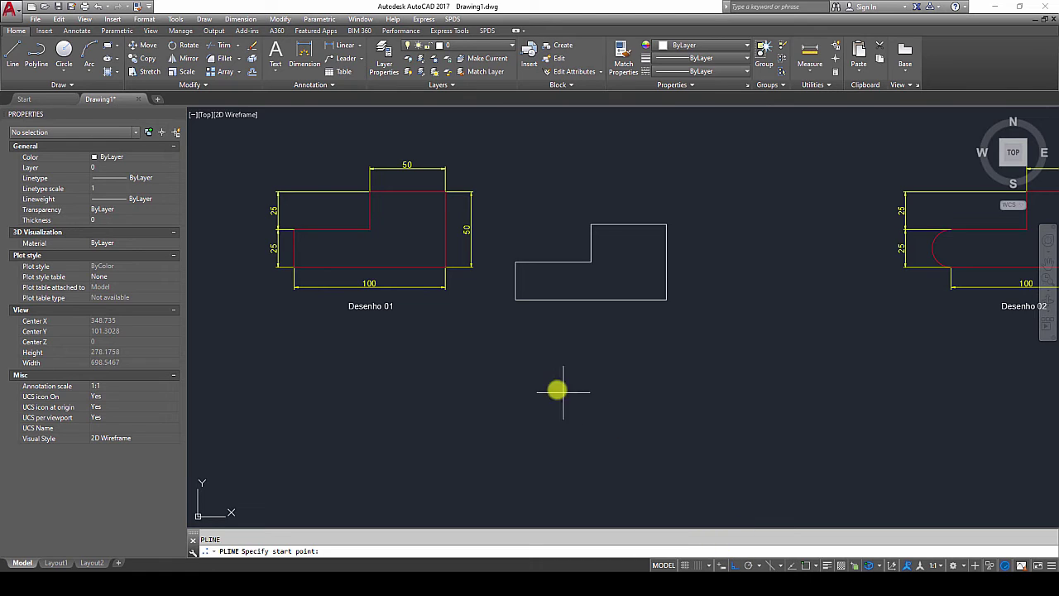
left_click(518, 388)
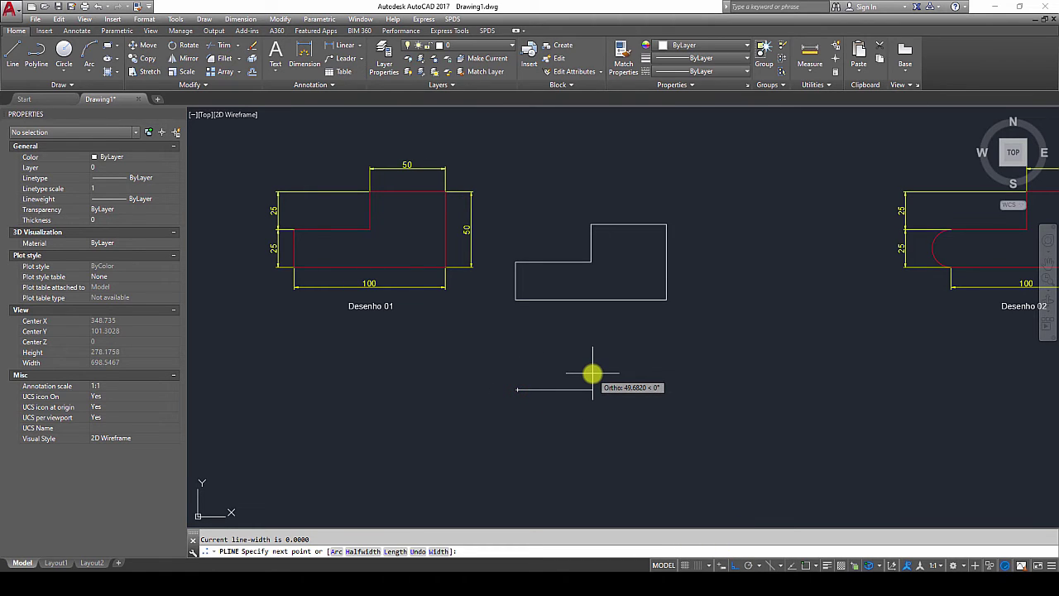
type("100")
key("Return")
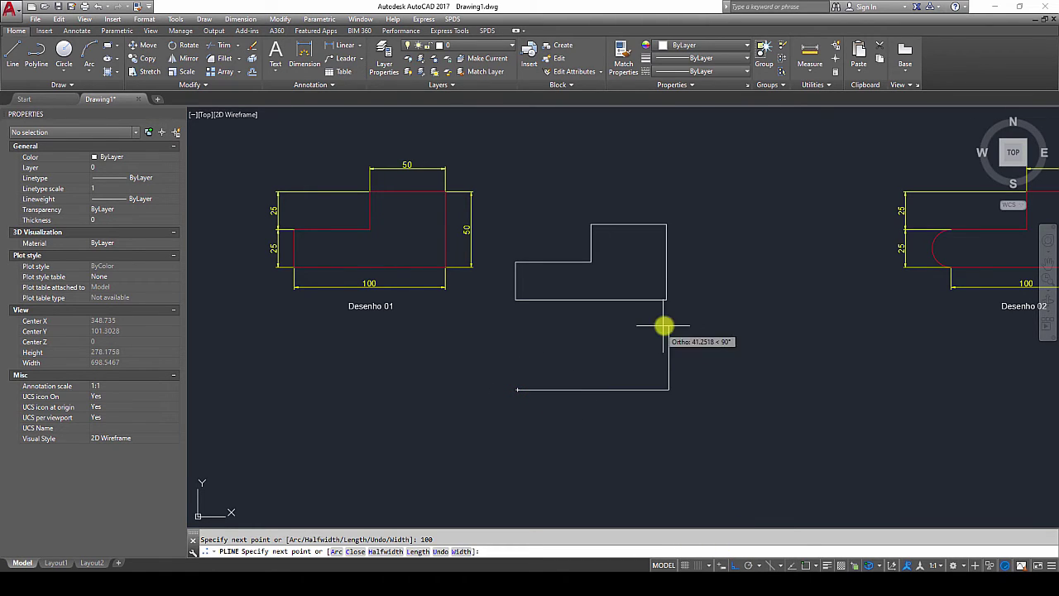
key("Return")
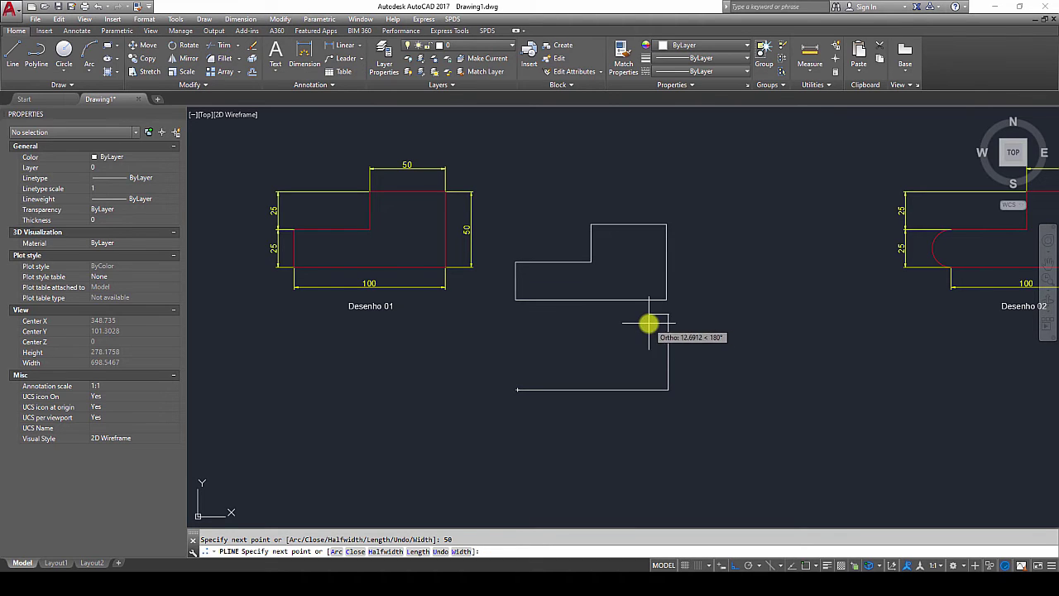
type("50")
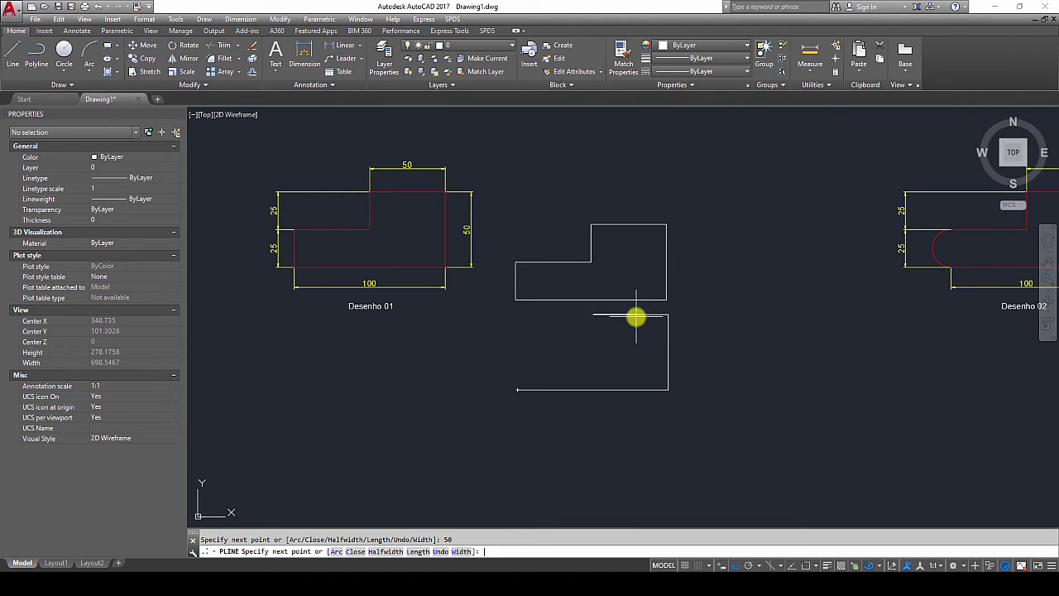
key("Return")
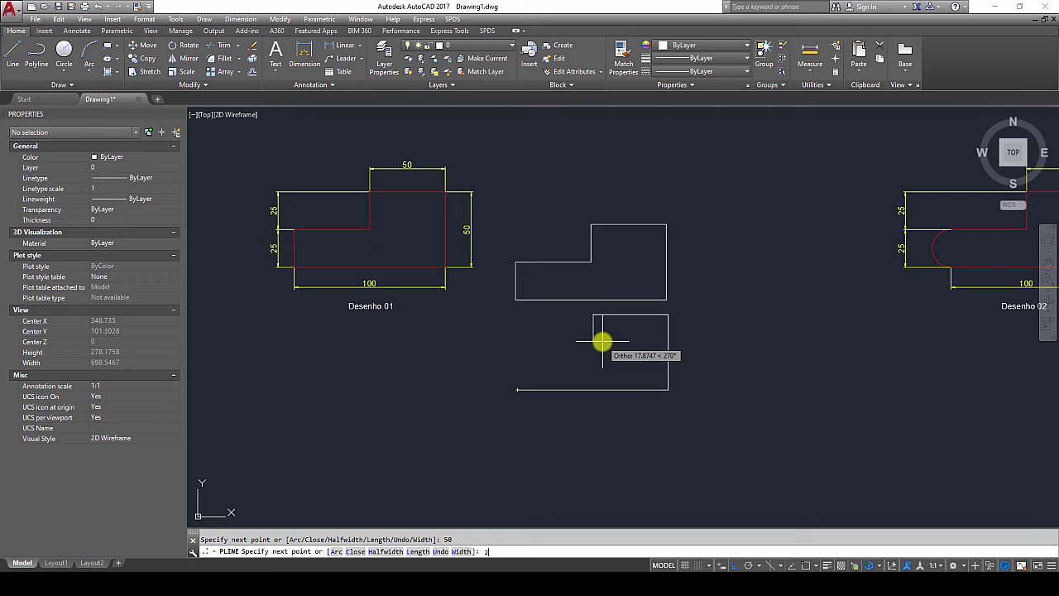
Continue the polyline 25 down and 50 to the left, and complete the stepped shape with the Close option.
type("5")
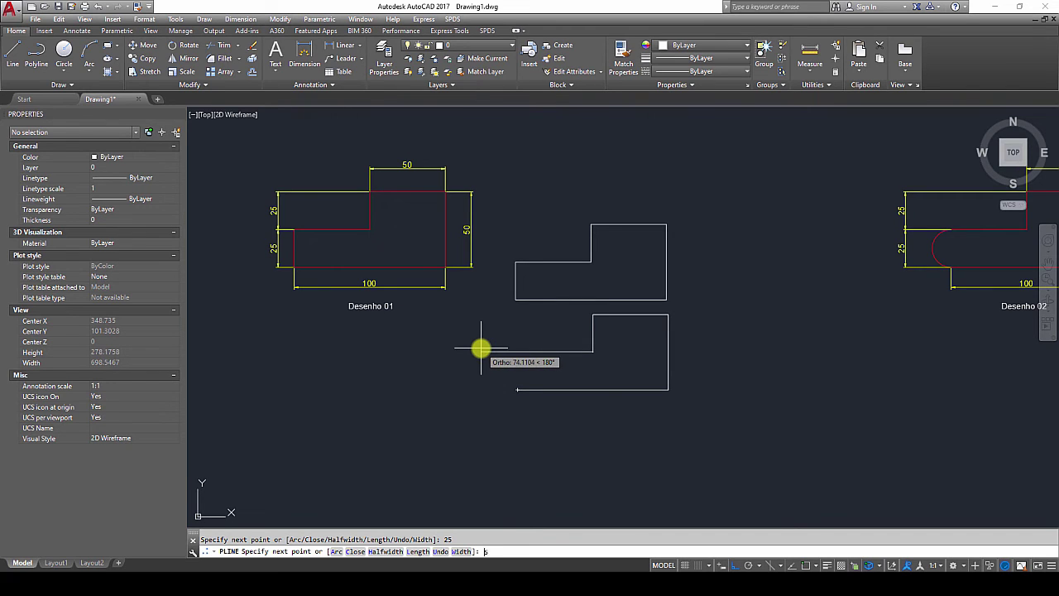
type("0")
key("Return")
scroll(482, 346, "up", 2)
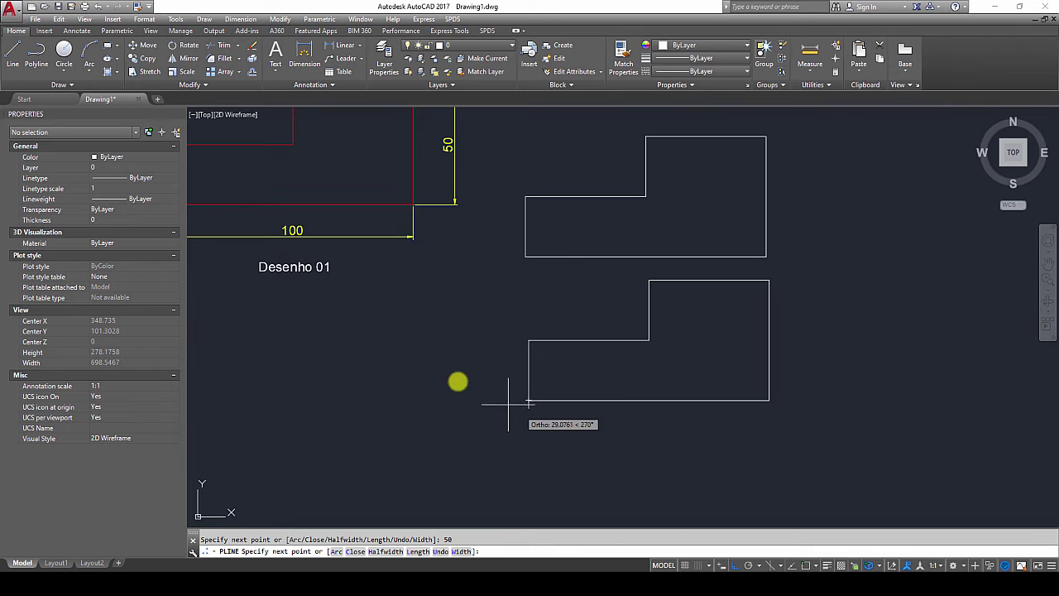
scroll(497, 406, "down", 2)
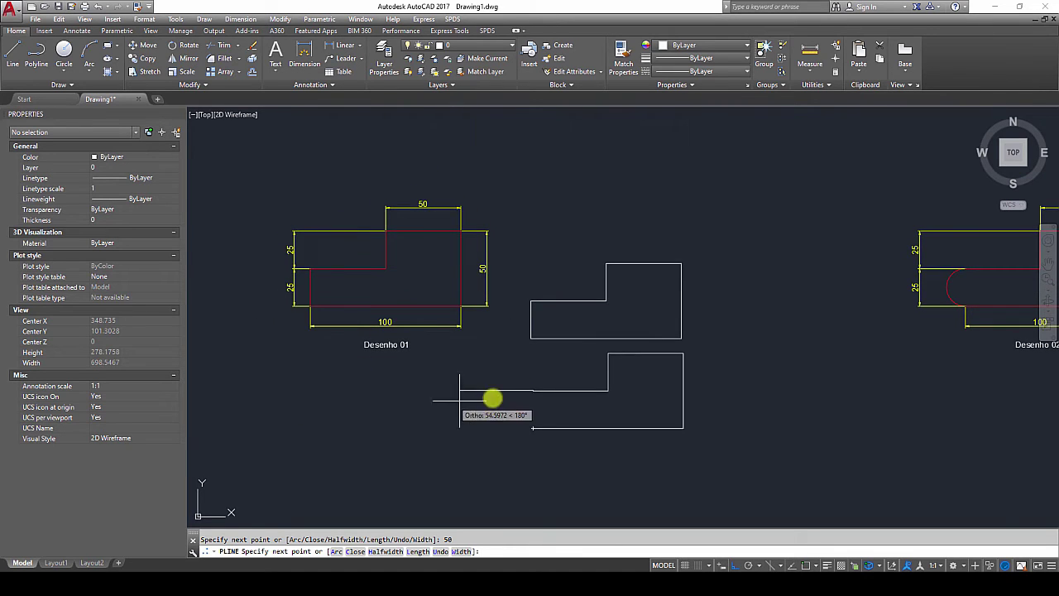
scroll(497, 397, "up", 2)
scroll(439, 331, "up", 2)
scroll(421, 327, "down", 1)
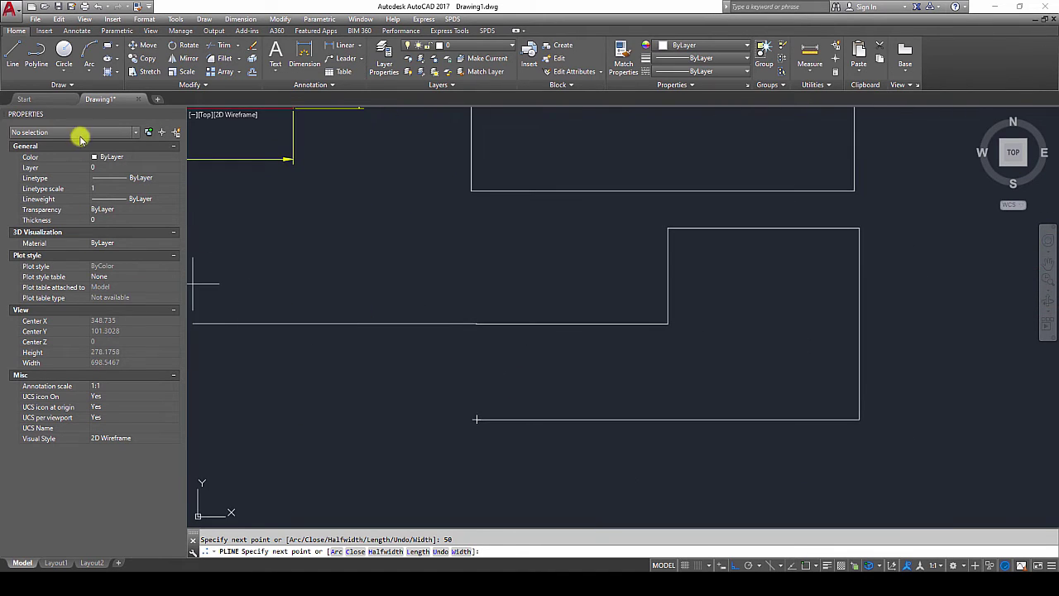
scroll(459, 327, "down", 2)
scroll(455, 329, "up", 2)
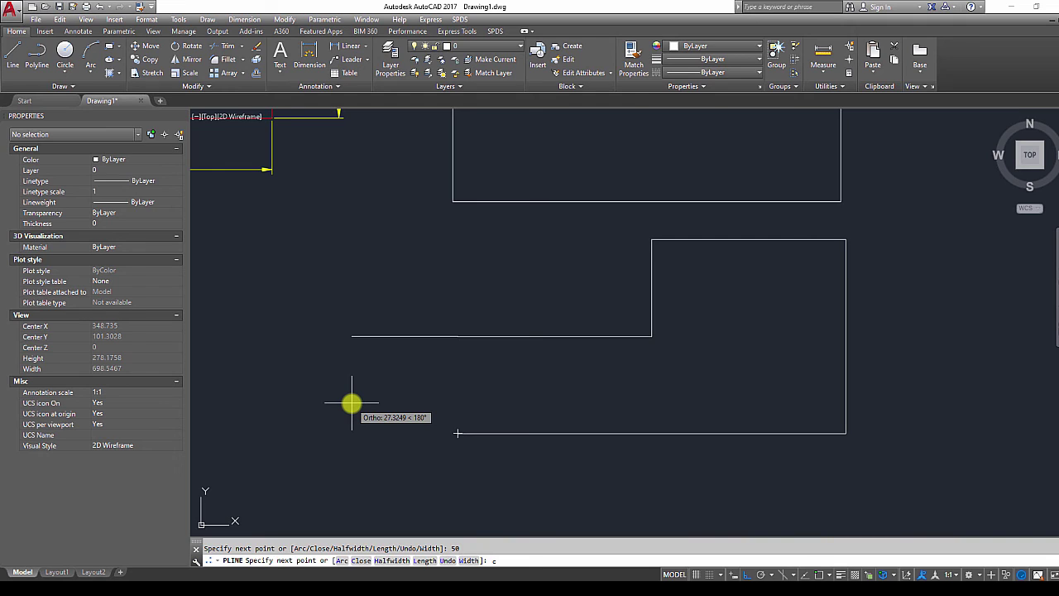
key("Return")
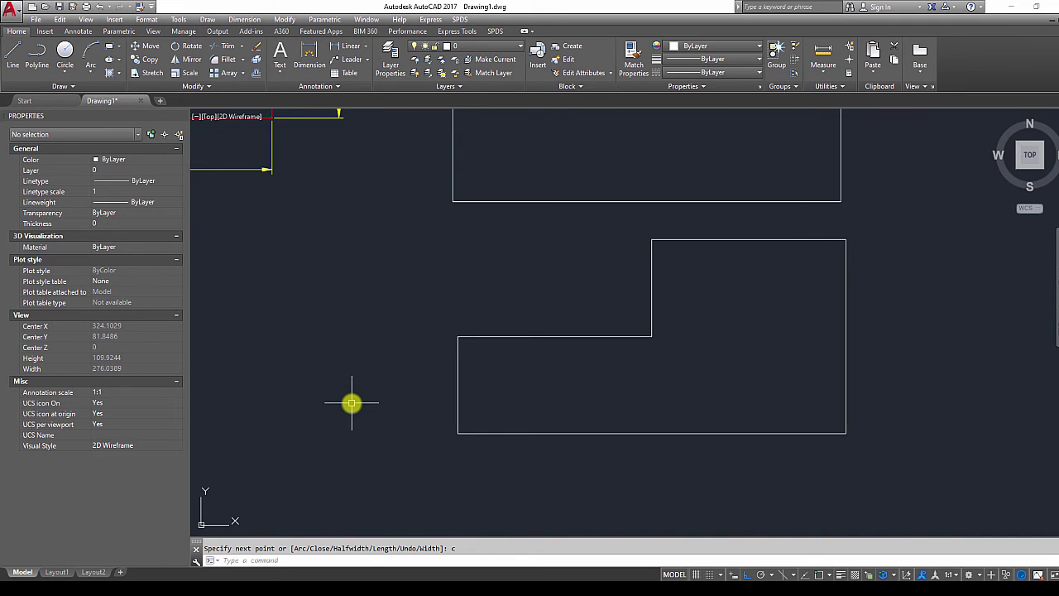
Select the right edge of the line-drawn outline, deselect it, and select the polyline outline to compare the two objects, clearing the selection.
scroll(439, 258, "down", 2)
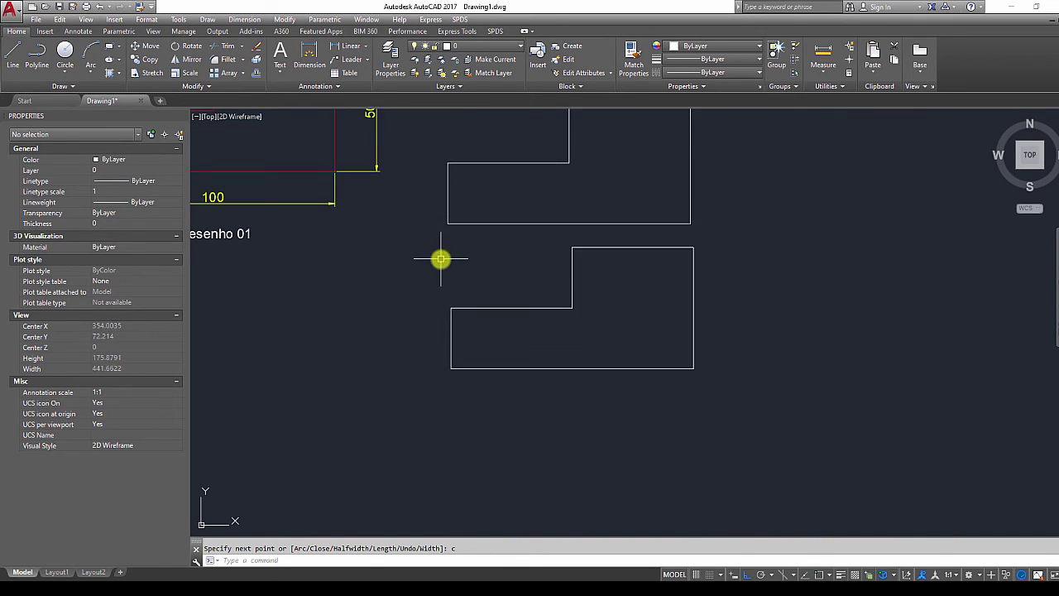
scroll(438, 279, "up", 2)
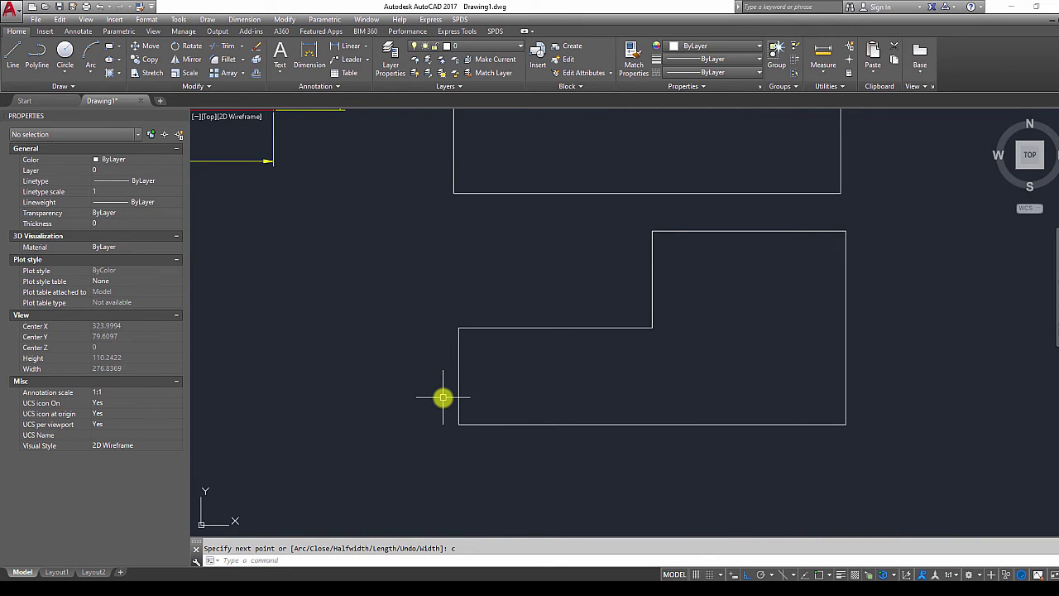
scroll(425, 288, "down", 2)
mouse_move(425, 289)
middle_mouse_down()
mouse_move(416, 338)
mouse_move(472, 367)
mouse_move(460, 365)
middle_mouse_up()
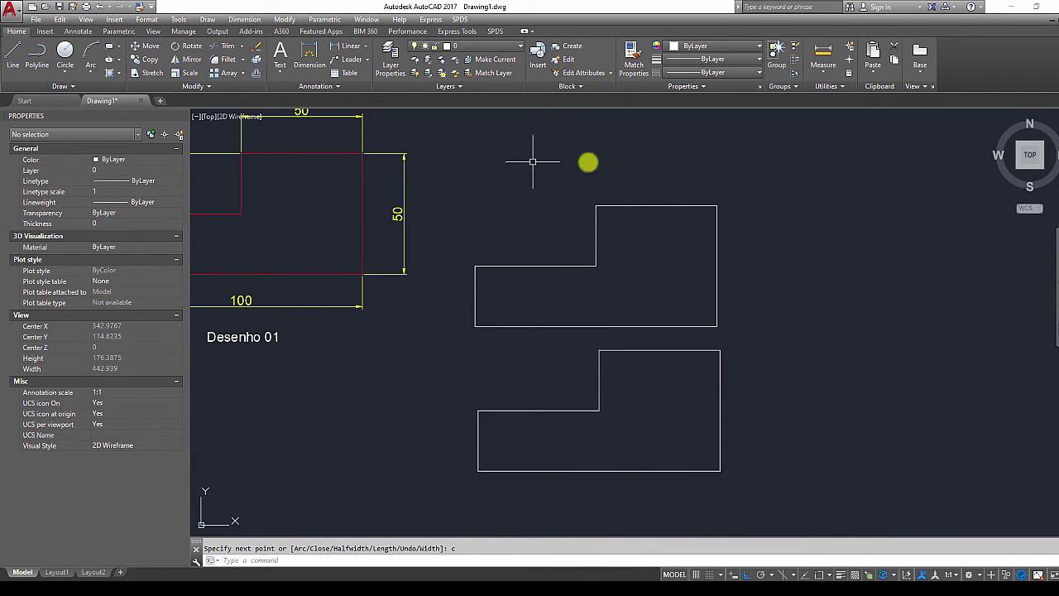
left_click(718, 255)
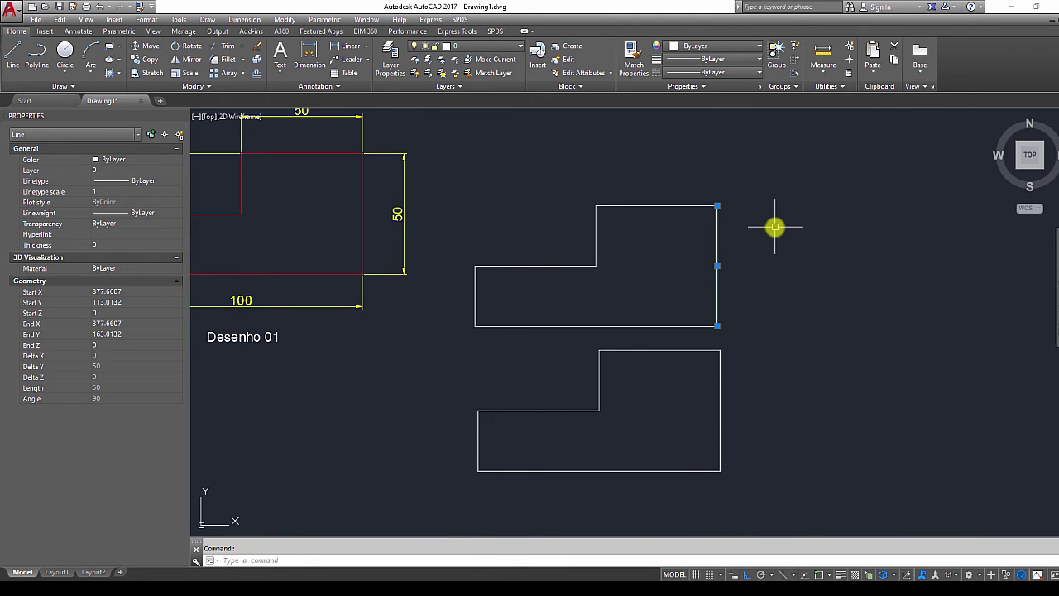
key("Escape")
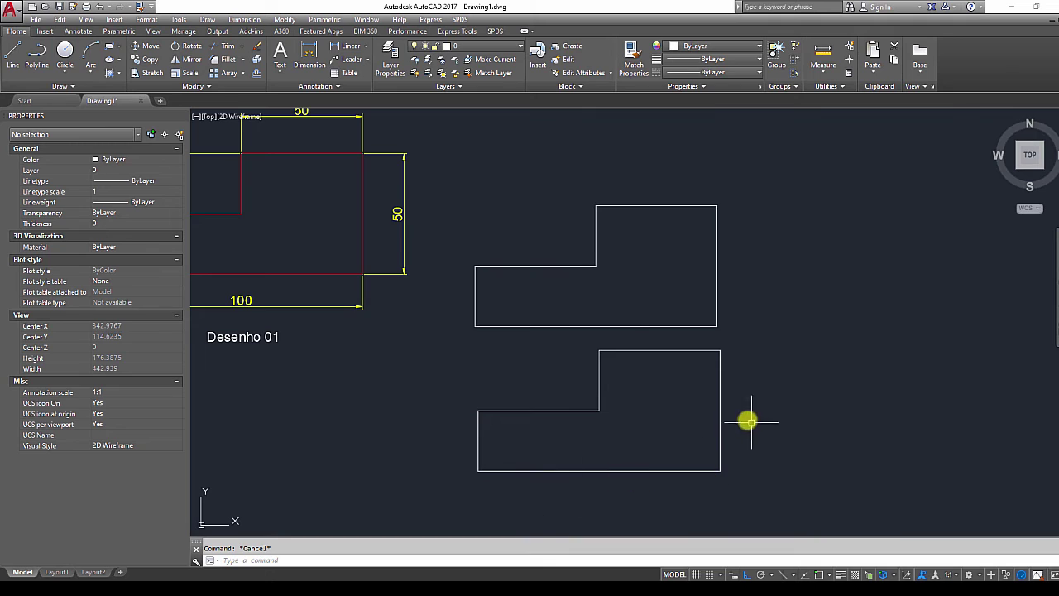
left_click(721, 401)
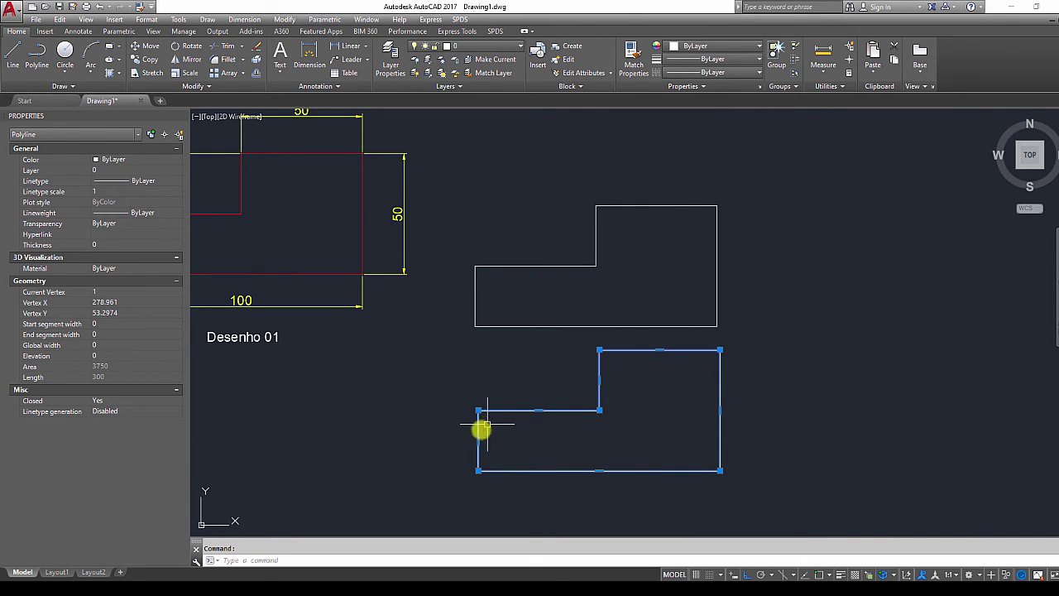
key("Escape")
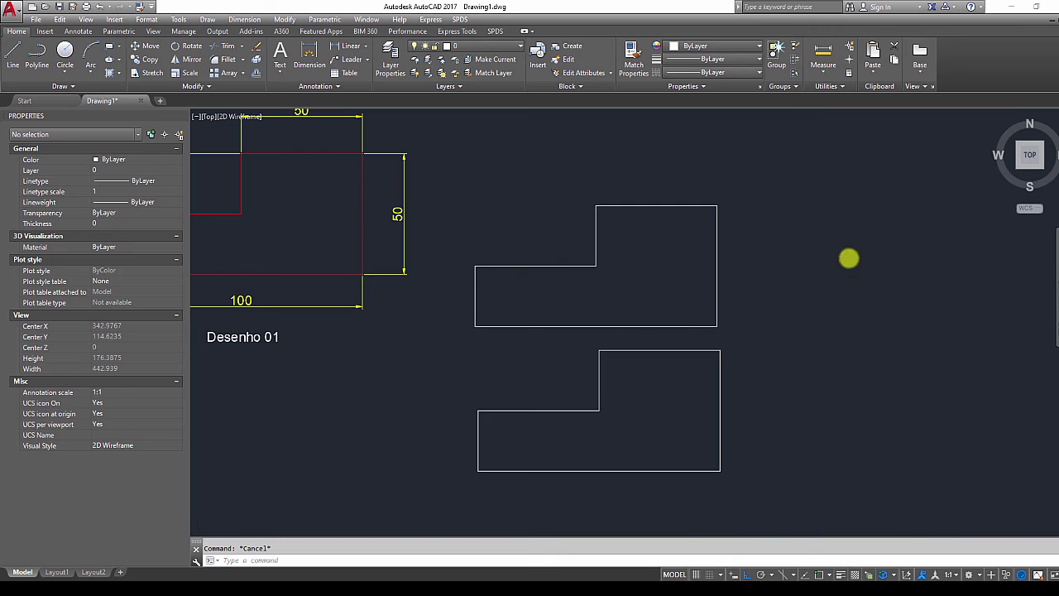
Start a polyline below Desenho 02 with ortho segments 100 to the right, 50 up and 50 to the left.
scroll(849, 260, "down", 2)
middle_click_drag(849, 260, 366, 303)
scroll(645, 279, "up", 3)
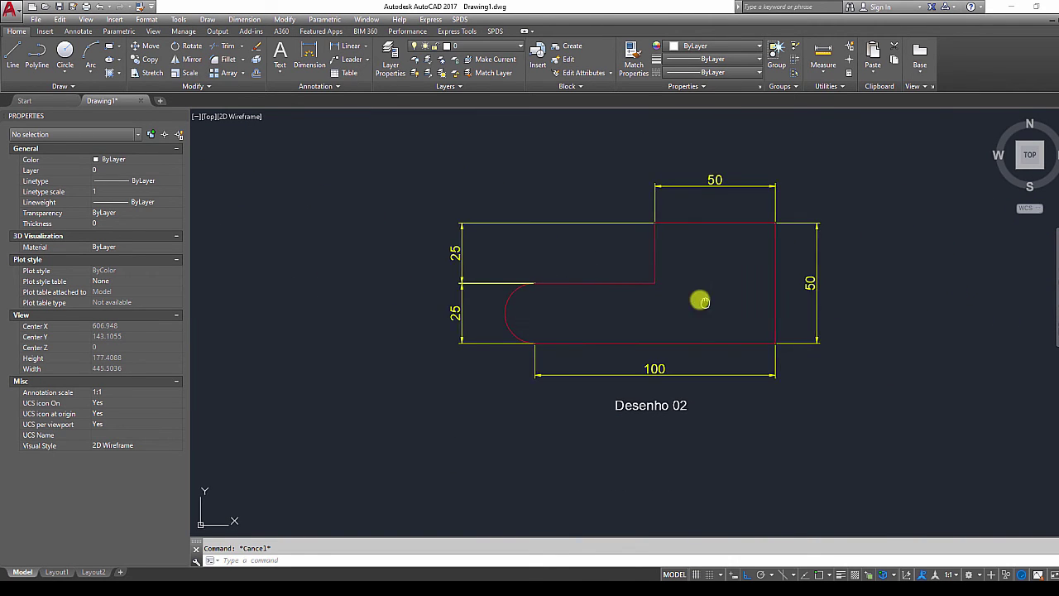
middle_click_drag(700, 300, 663, 249)
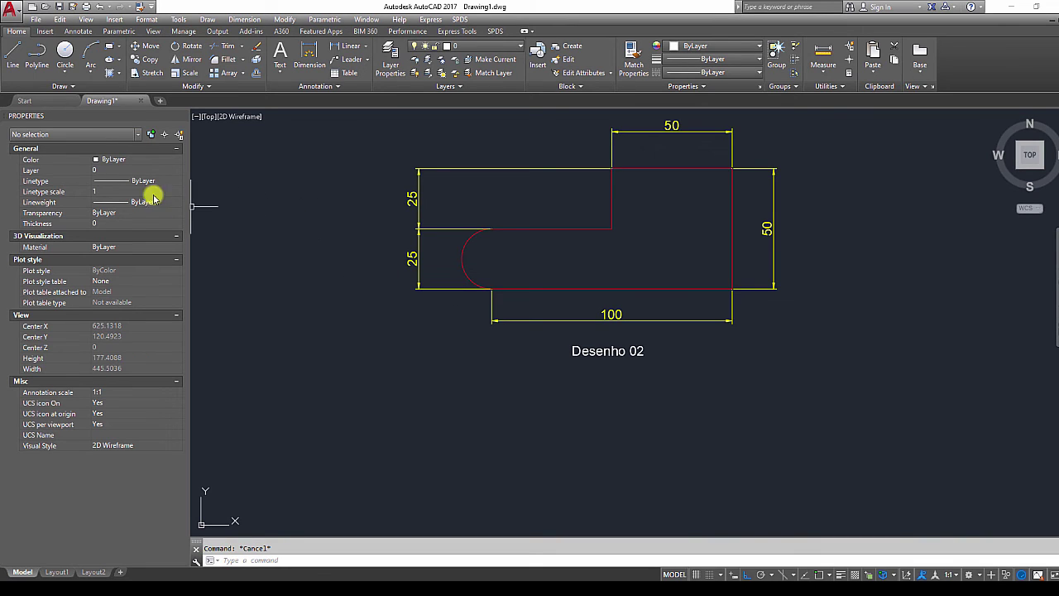
left_click(46, 58)
middle_click_drag(393, 371, 378, 364)
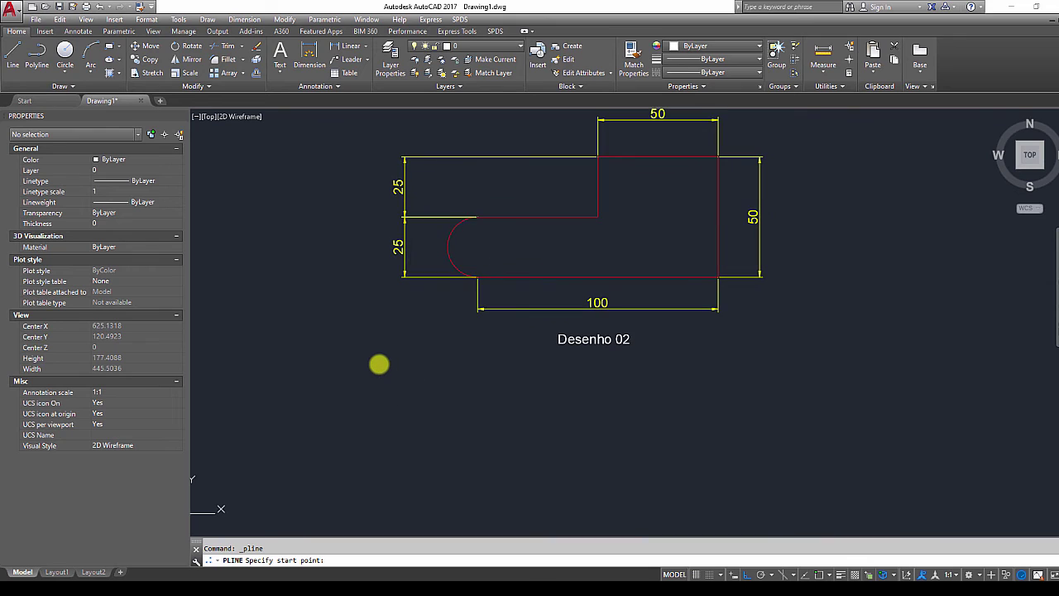
left_click(473, 506)
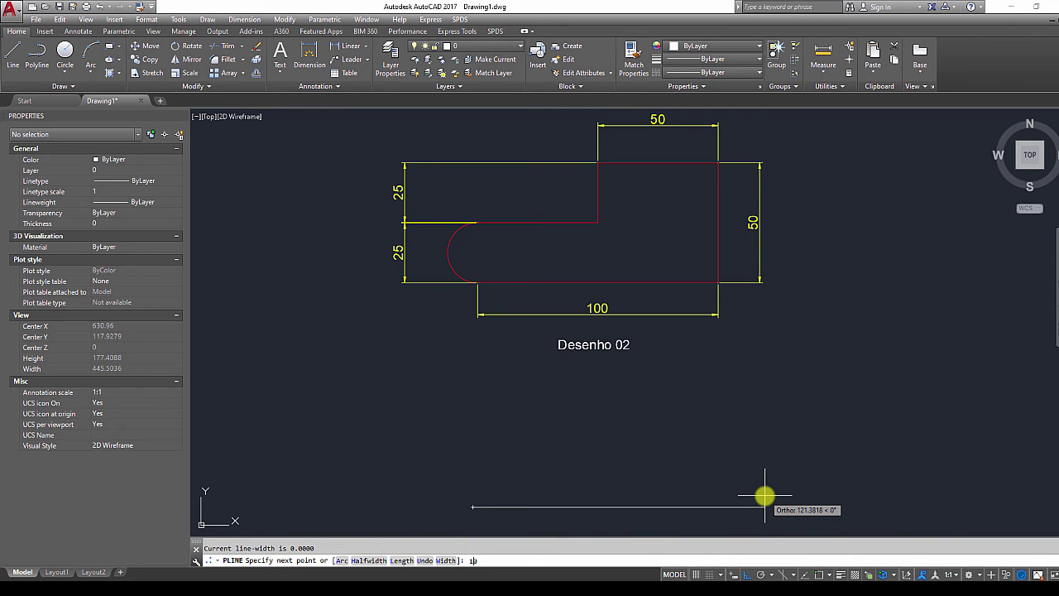
key("Return")
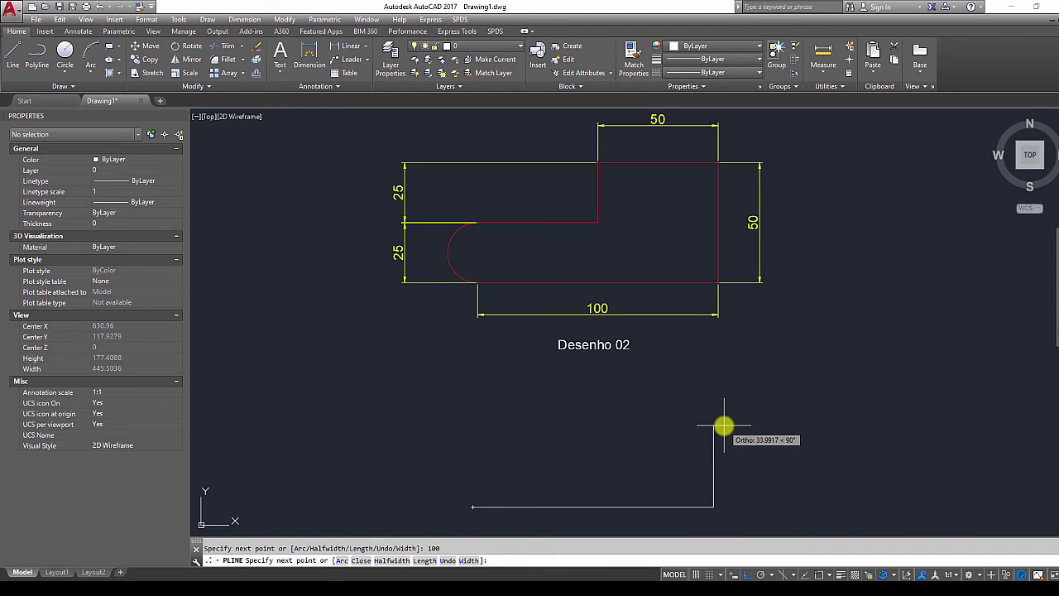
type("50")
key("Return")
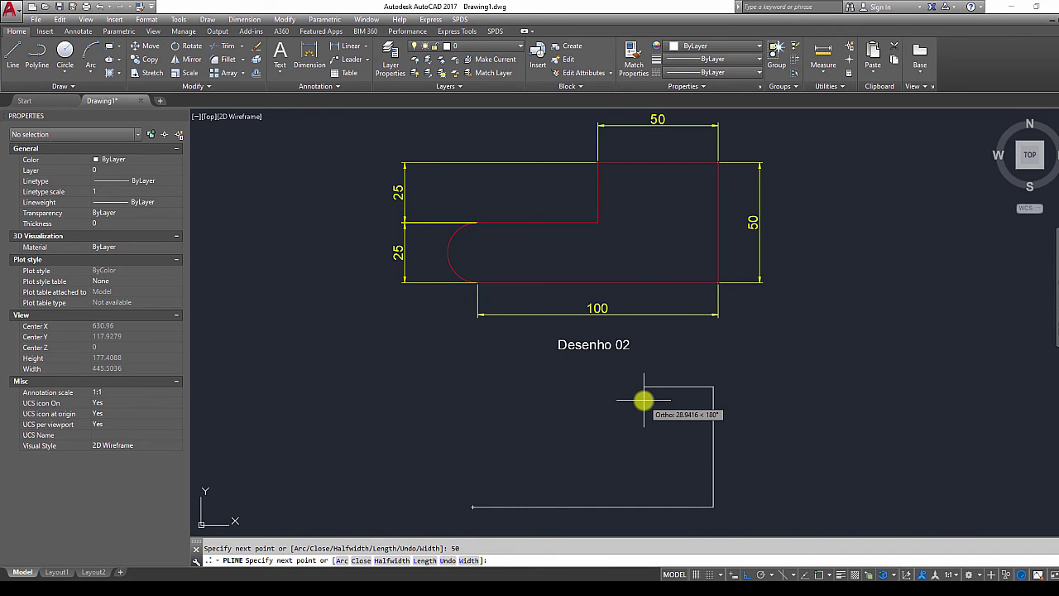
type("50")
key("Return")
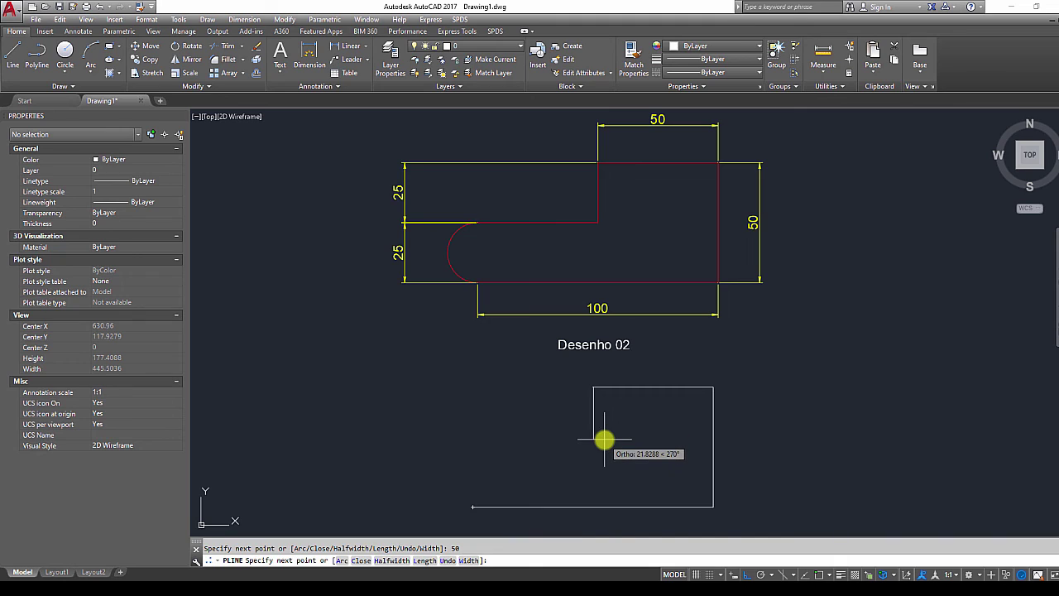
Continue the Desenho 02 polyline with segments 25 down and 50 to the left, and switch to the Arc option.
type("25")
key("Return")
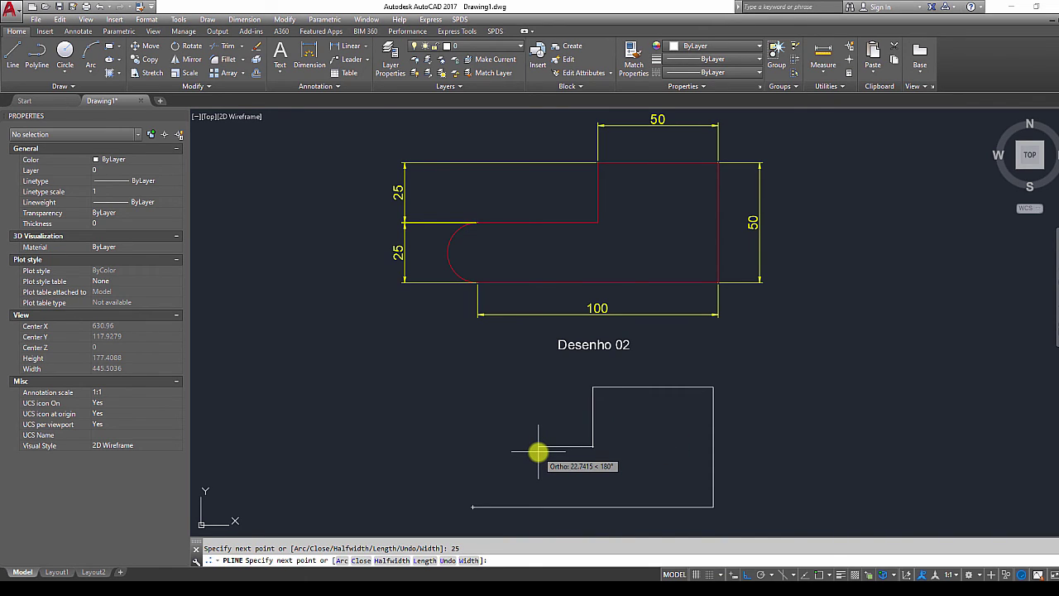
key("Return")
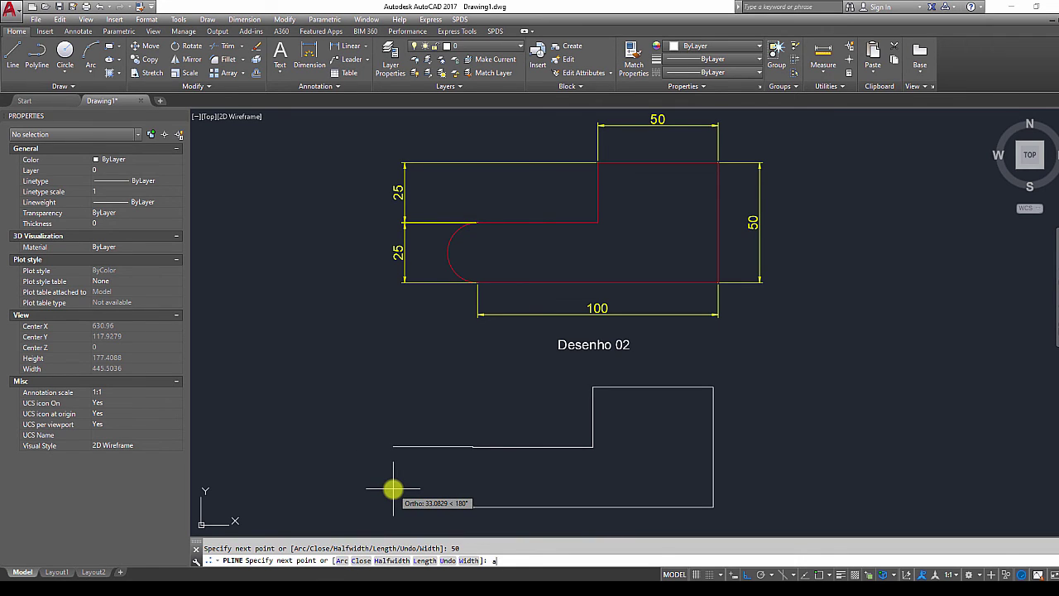
key("Return")
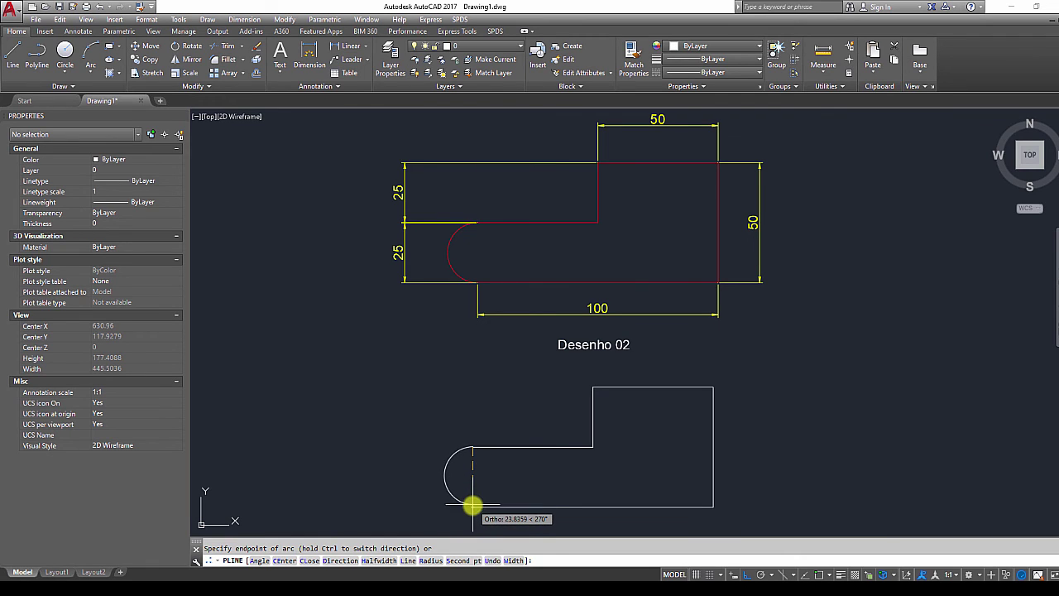
Draw the semicircular left end with its endpoint 25 straight down at the polyline's start point, and finish the polyline.
scroll(478, 499, "up", 4)
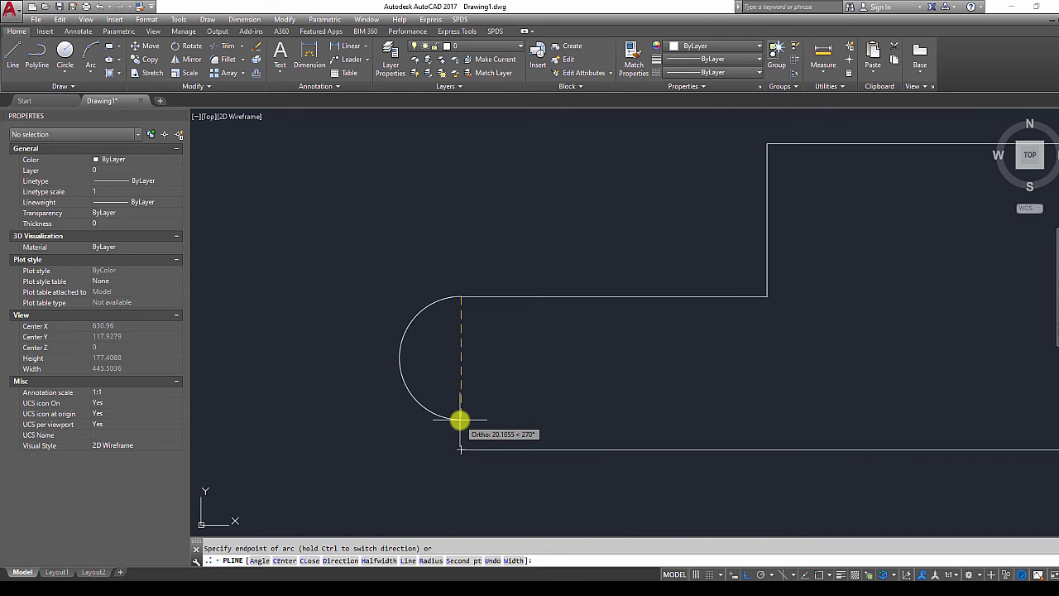
scroll(445, 371, "down", 3)
scroll(459, 281, "up", 5)
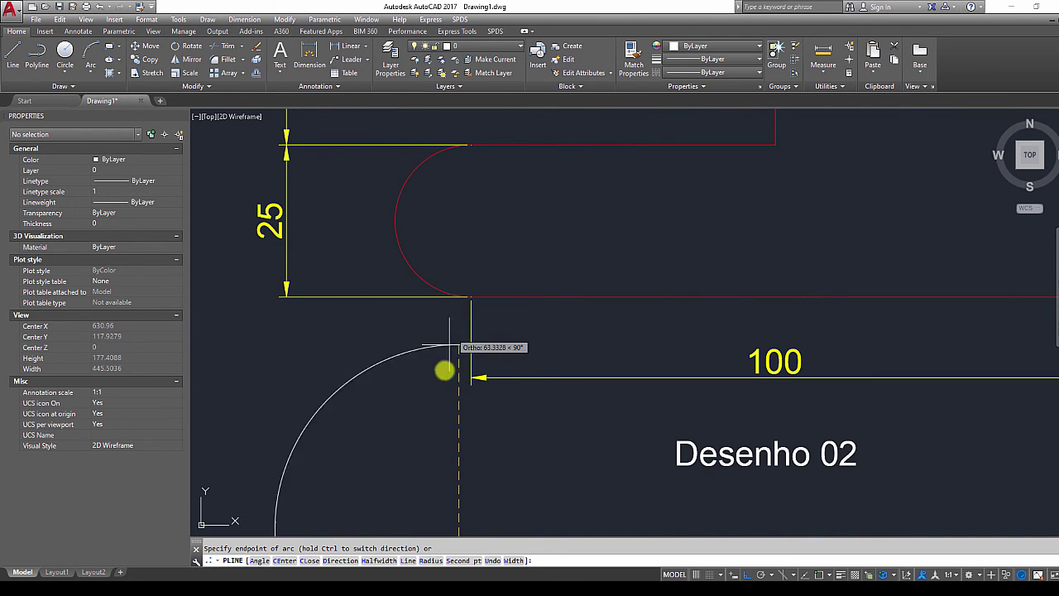
scroll(444, 371, "down", 3)
scroll(442, 397, "up", 6)
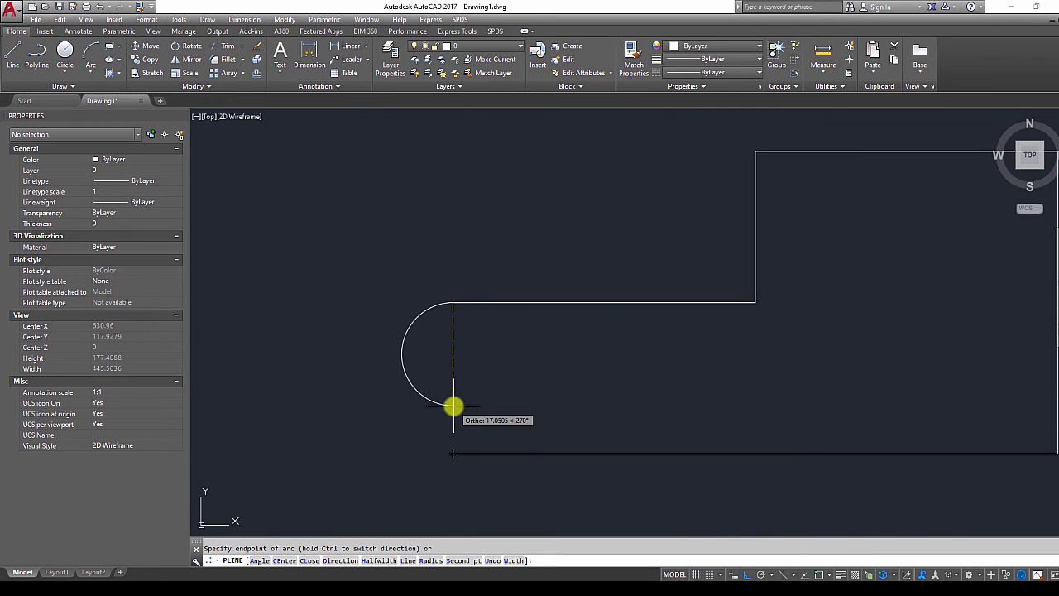
key("Return")
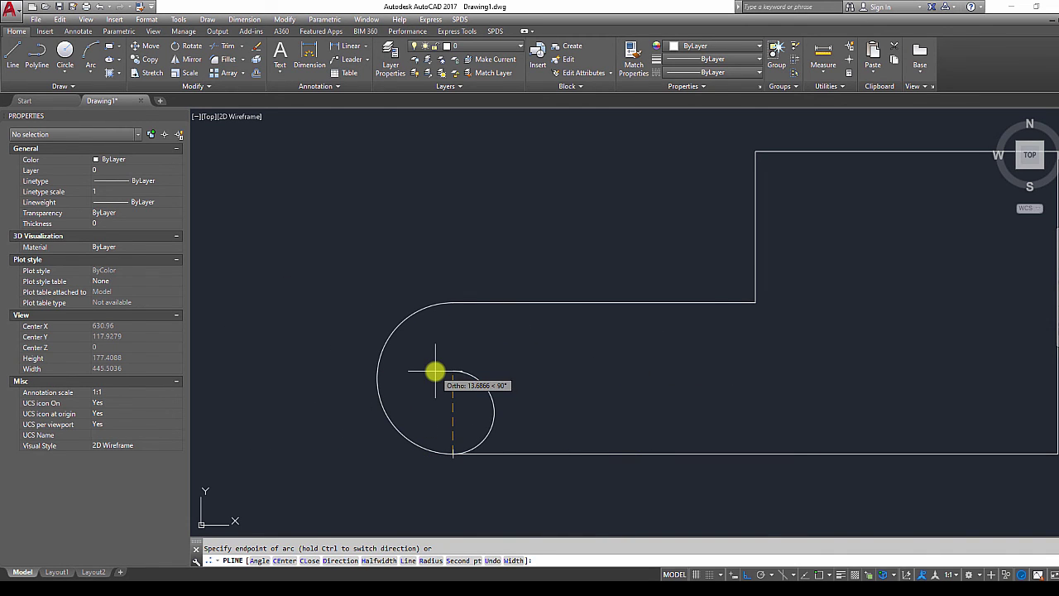
key("Return")
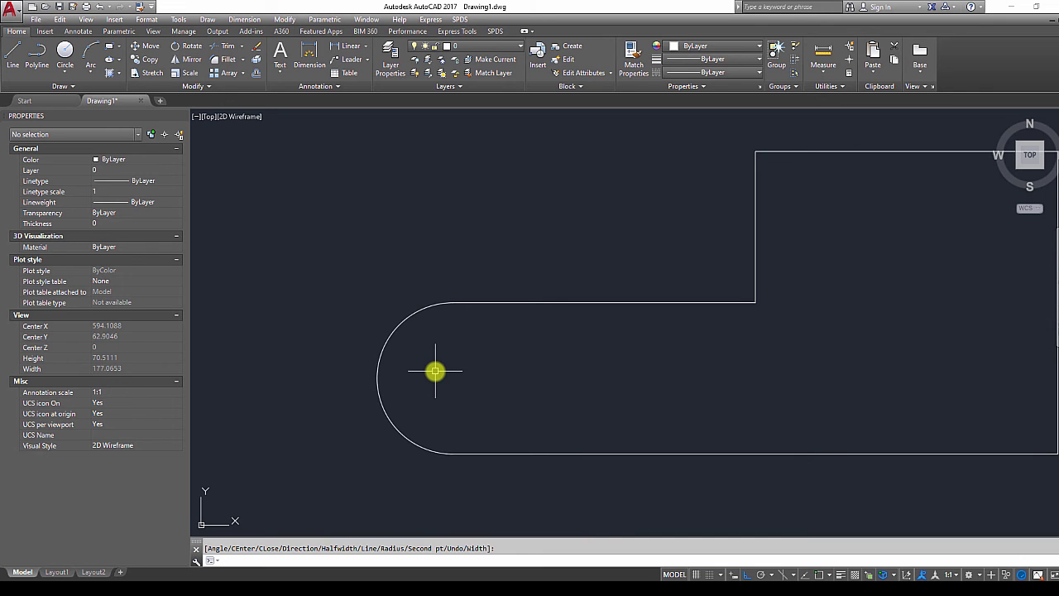
Start a freehand practice polyline in the empty space right of Desenho 02 with ortho segments right, up and right.
scroll(434, 371, "down", 2)
middle_click_drag(538, 347, 460, 444)
scroll(478, 405, "down", 1)
mouse_move(742, 301)
middle_mouse_down()
mouse_move(731, 301)
mouse_move(748, 304)
middle_mouse_up()
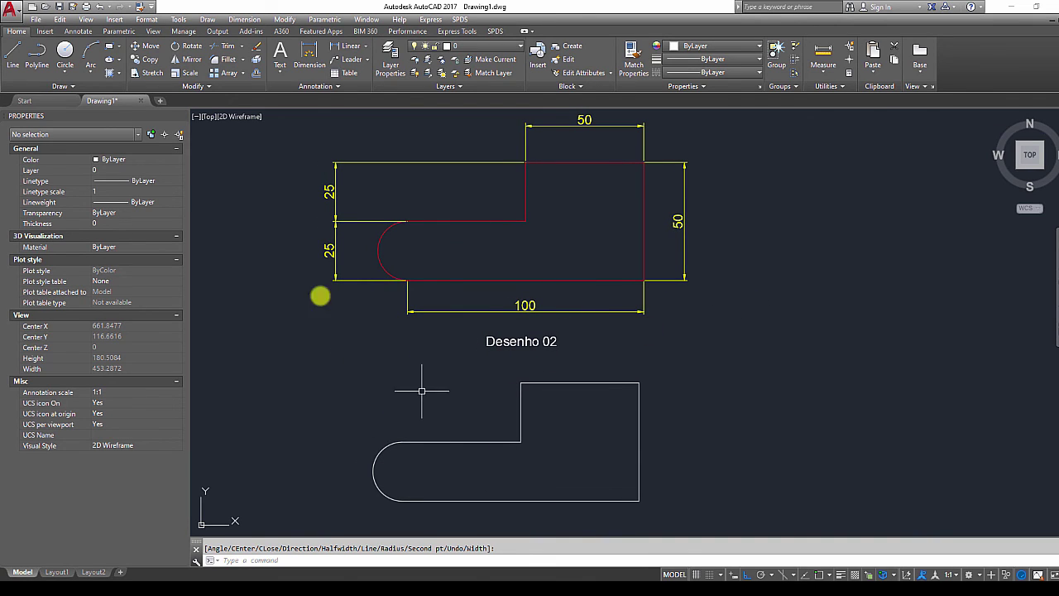
left_click(31, 66)
middle_click_drag(743, 371, 516, 355)
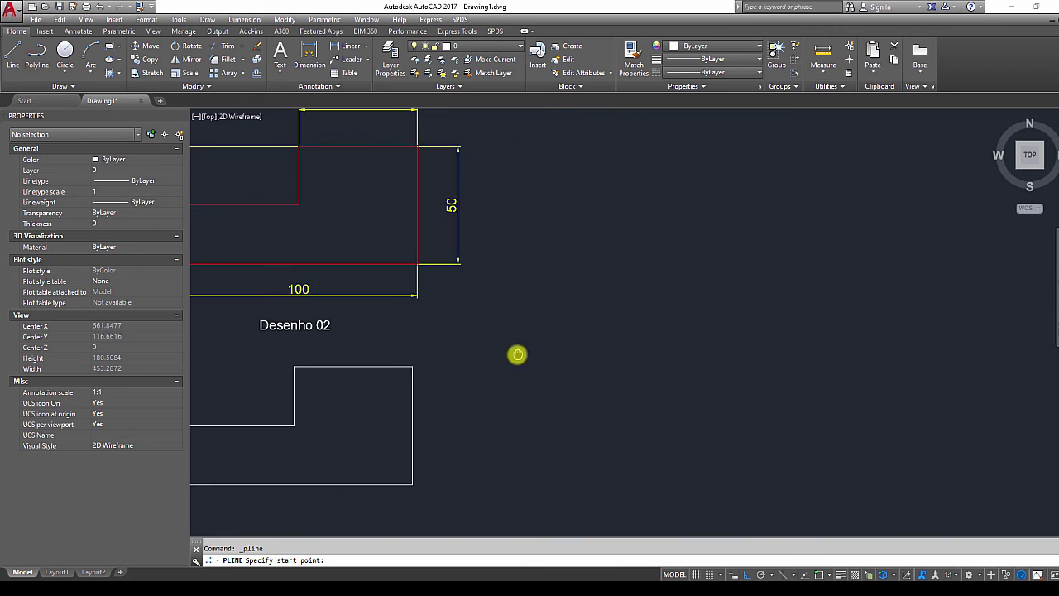
left_click(514, 361)
left_click(658, 361)
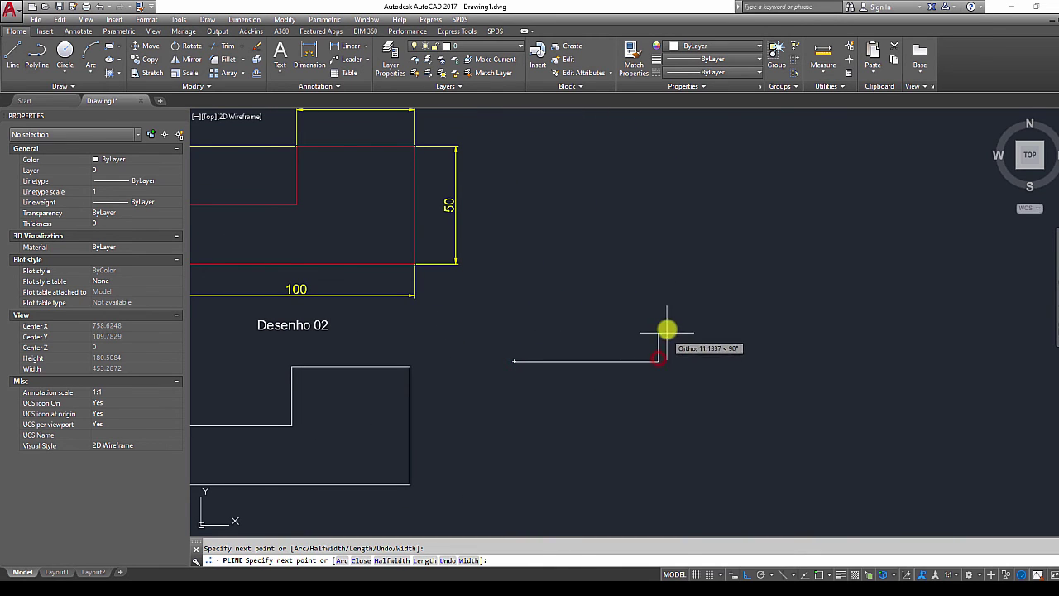
left_click(666, 312)
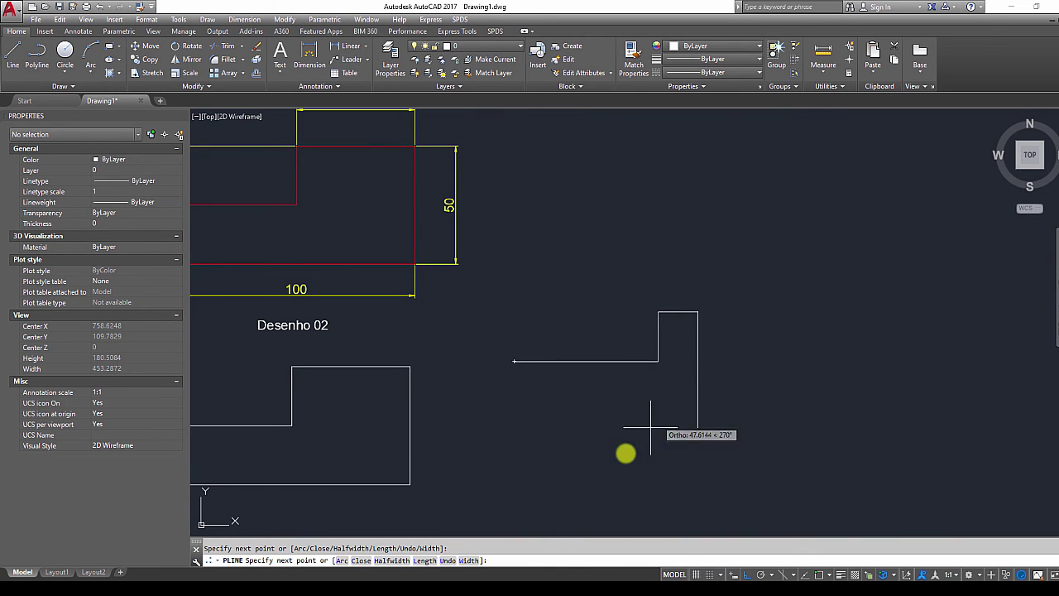
Continue the practice polyline in Arc mode with three tangent arcs stacked upward and one large arc curving back down.
left_click(343, 561)
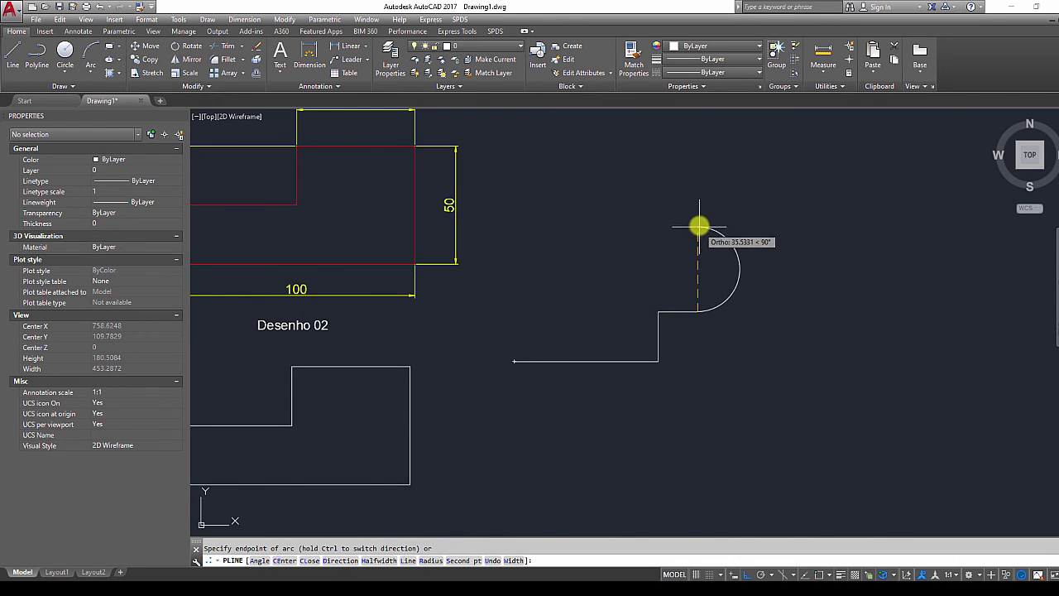
left_click(699, 223)
middle_click_drag(706, 177, 654, 295)
left_click(646, 271)
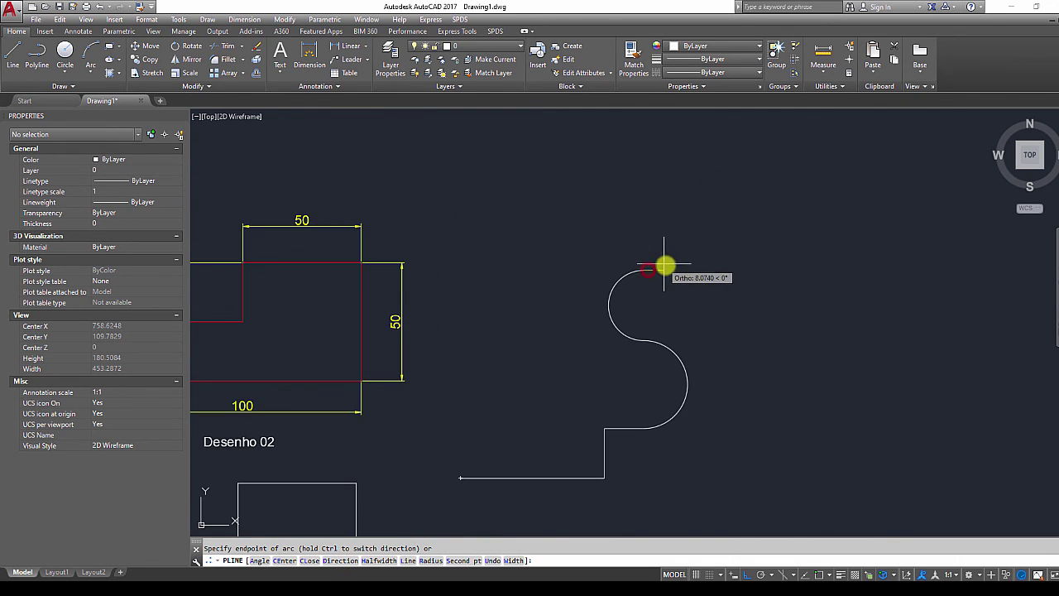
left_click(660, 190)
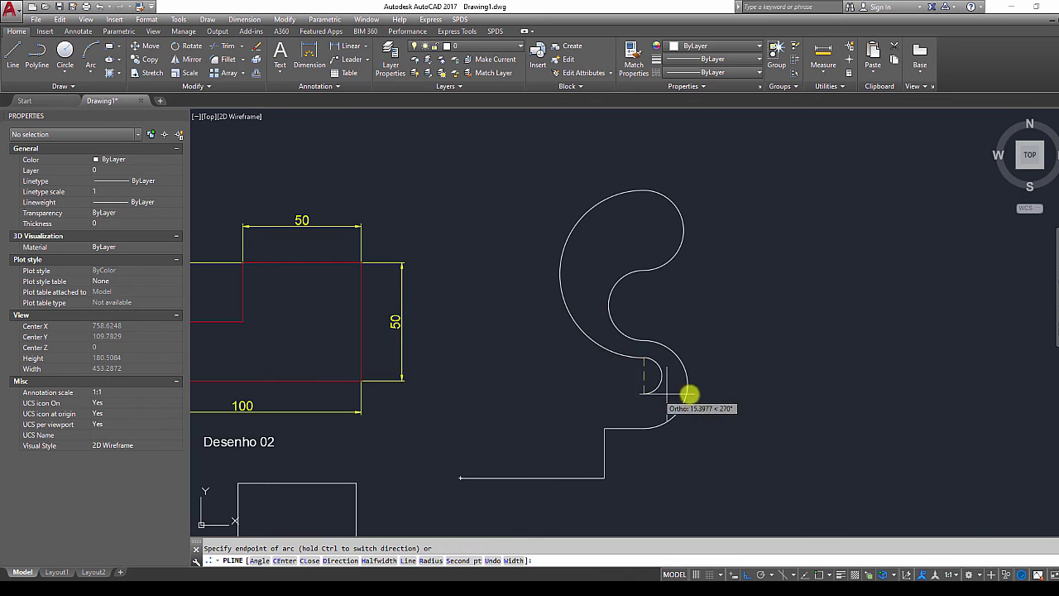
left_click(650, 359)
Switch the practice polyline to the Line option for segments down and left, and add an arc curving upward.
scroll(652, 319, "up", 2)
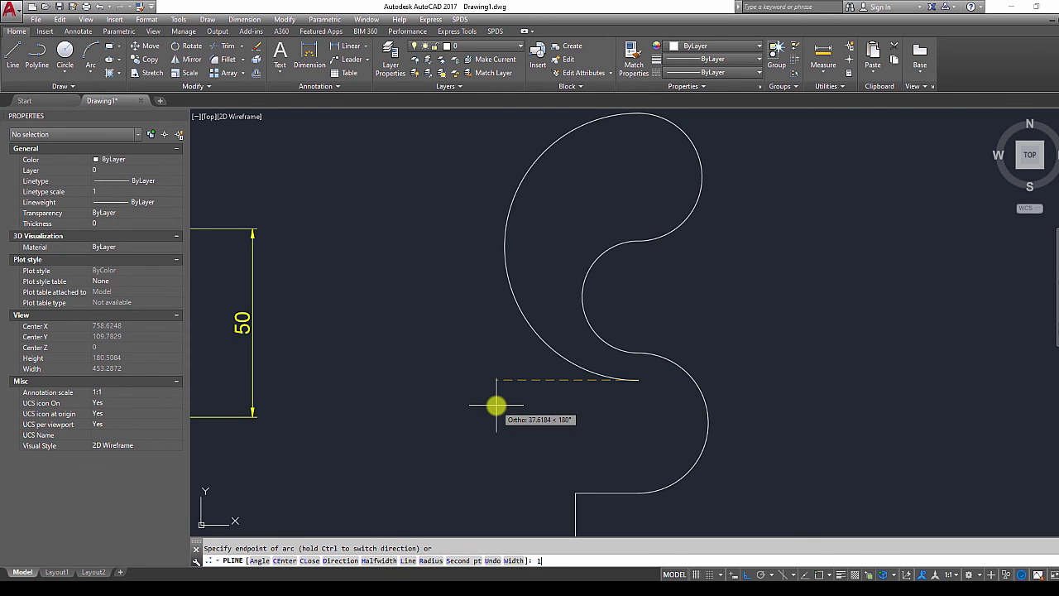
type("l")
key("Return")
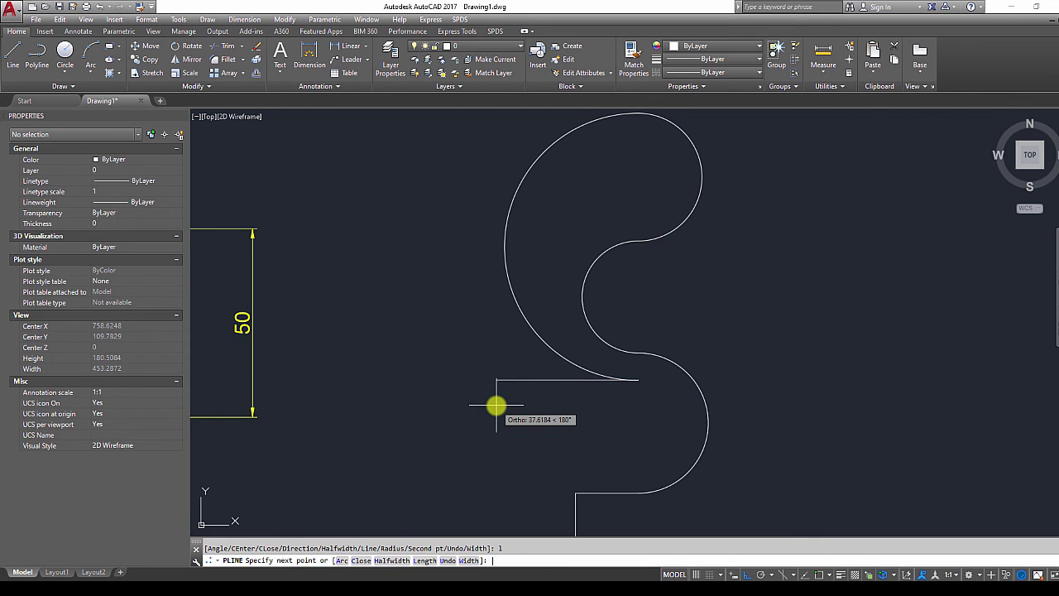
left_click(636, 446)
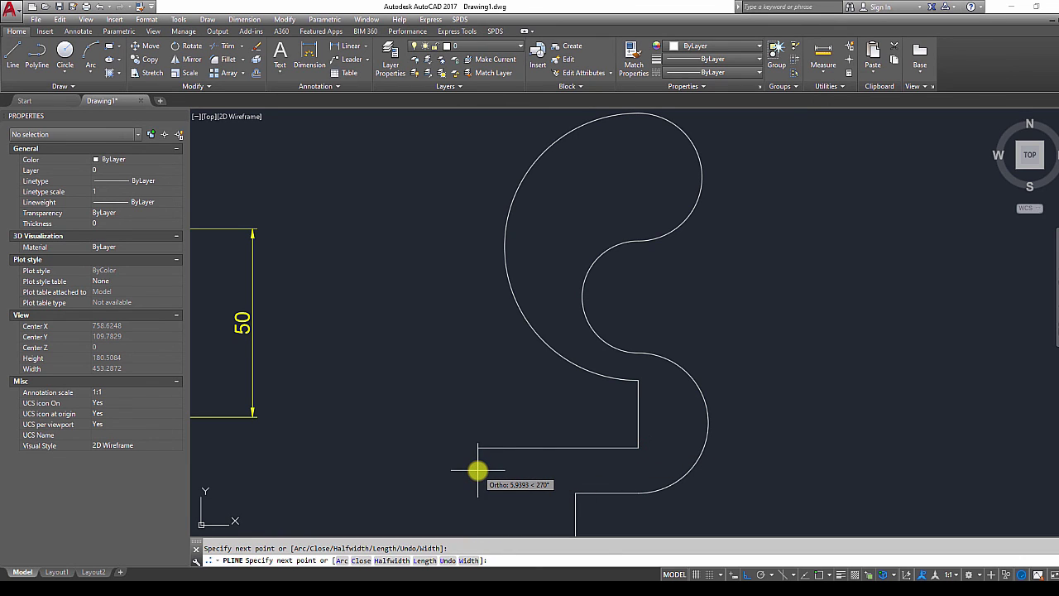
key("Return")
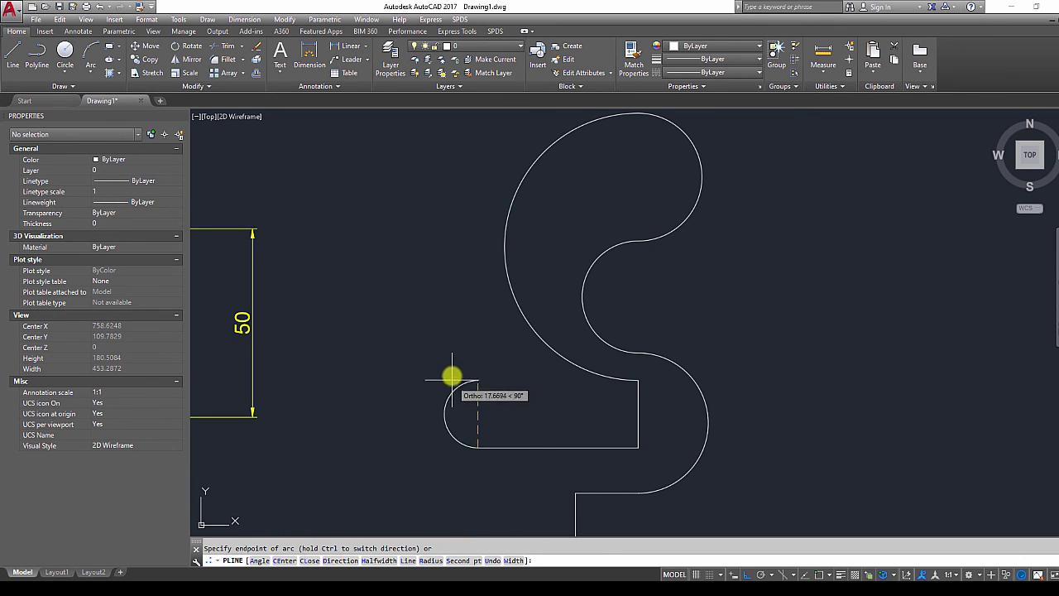
left_click(449, 348)
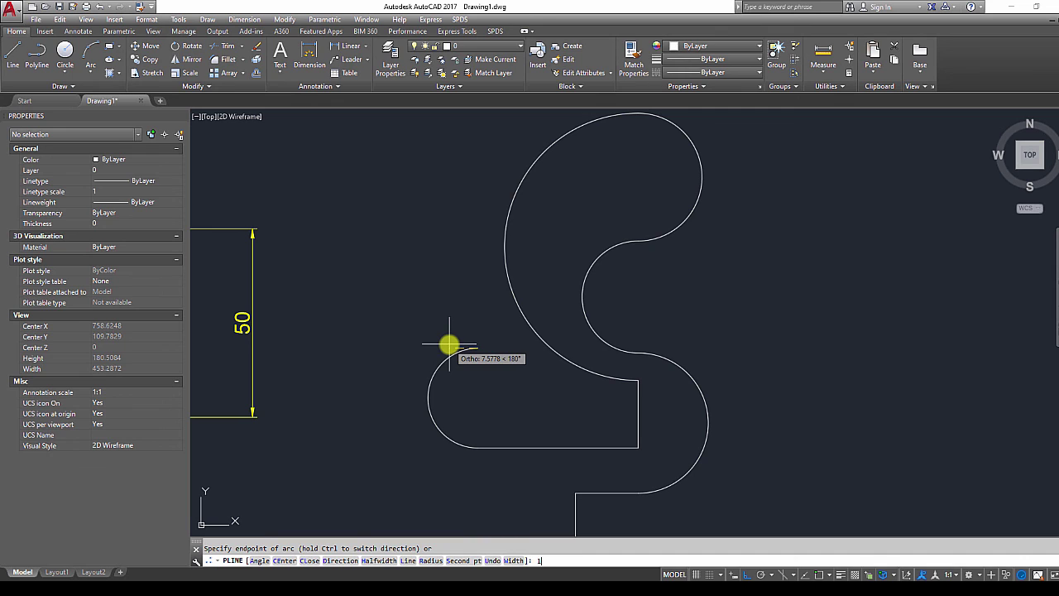
Return to the Line option, draw ortho segments up, left, down and left, and finish the practice polyline with Close.
type("l")
key("Return")
left_click(476, 284)
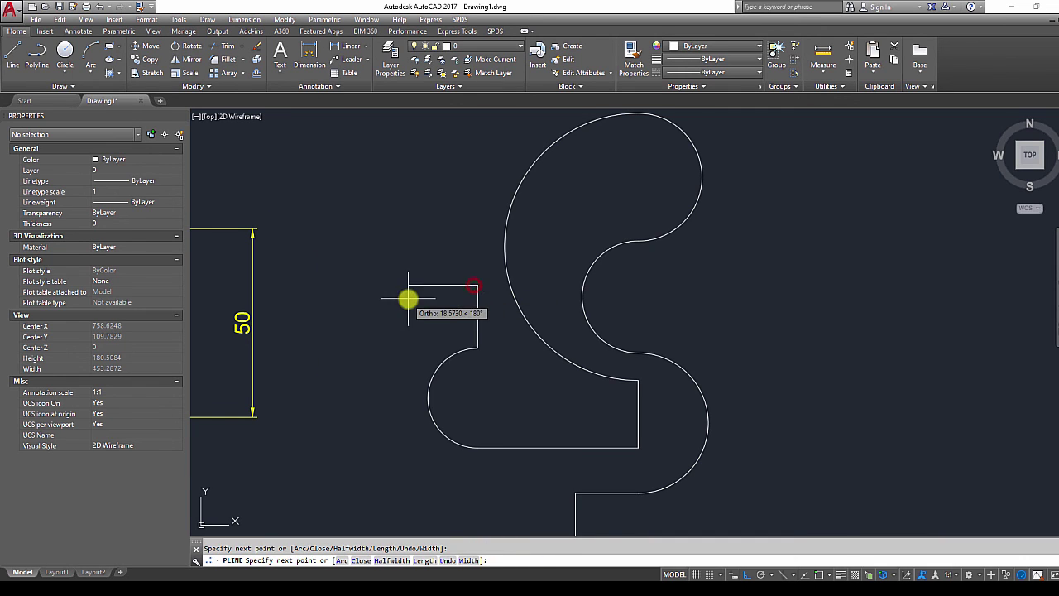
scroll(439, 273, "down", 2)
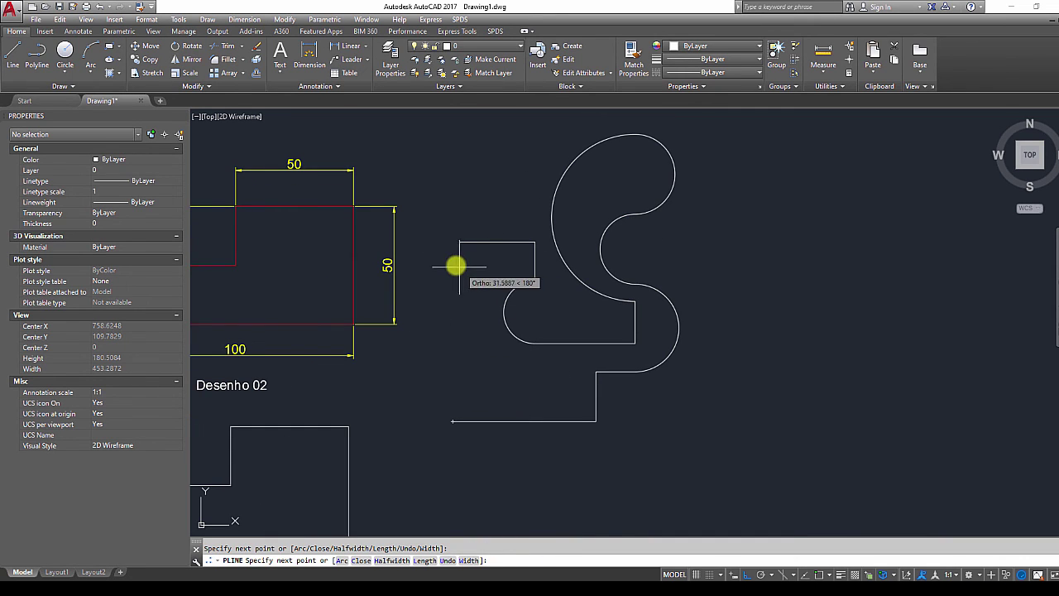
left_click(456, 269)
left_click(423, 334)
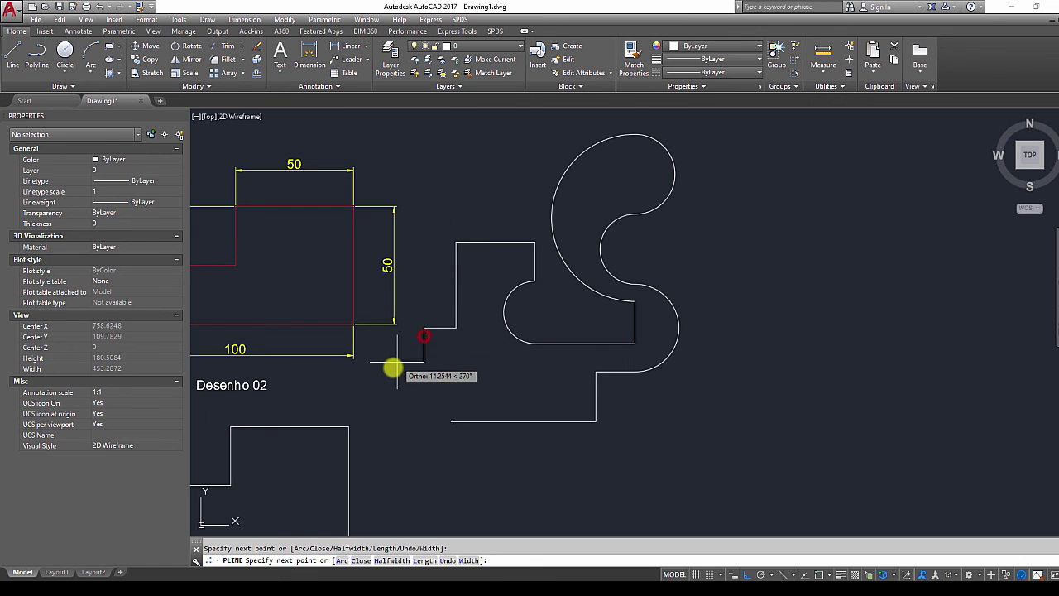
key("Return")
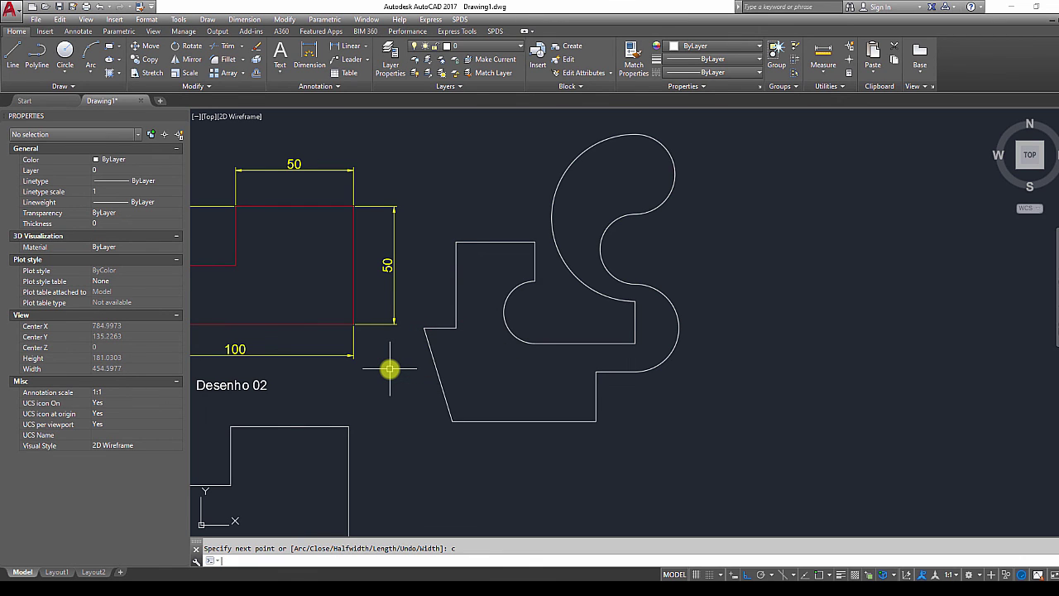
Select the practice polyline and the upper edge of the line-drawn Desenho 01 outline in turn to compare them, clearing each selection.
scroll(639, 310, "down", 2)
mouse_move(638, 309)
middle_mouse_down()
mouse_move(766, 303)
mouse_move(838, 334)
middle_mouse_up()
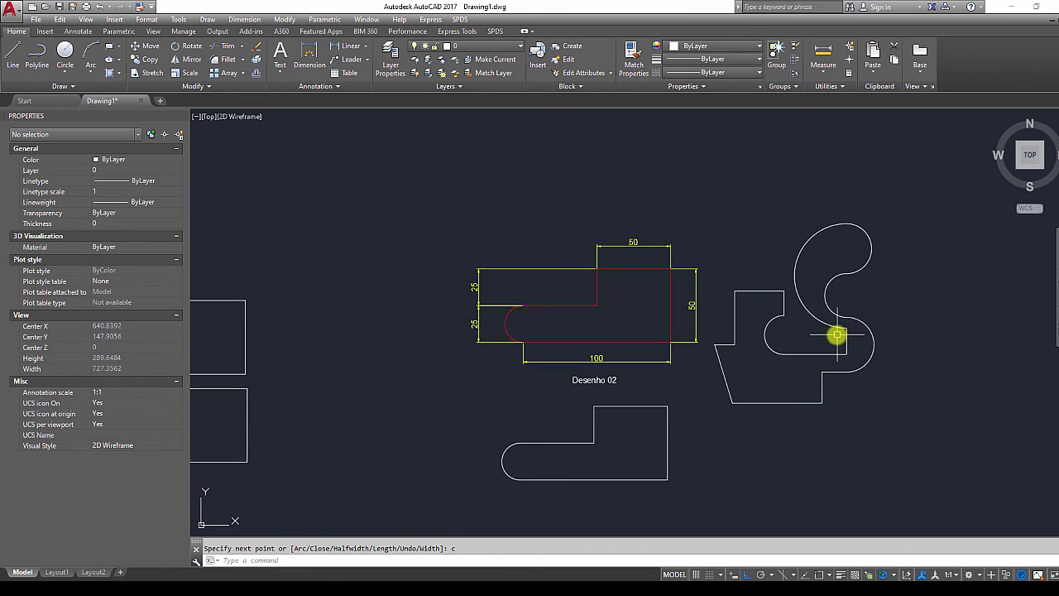
left_click(735, 346)
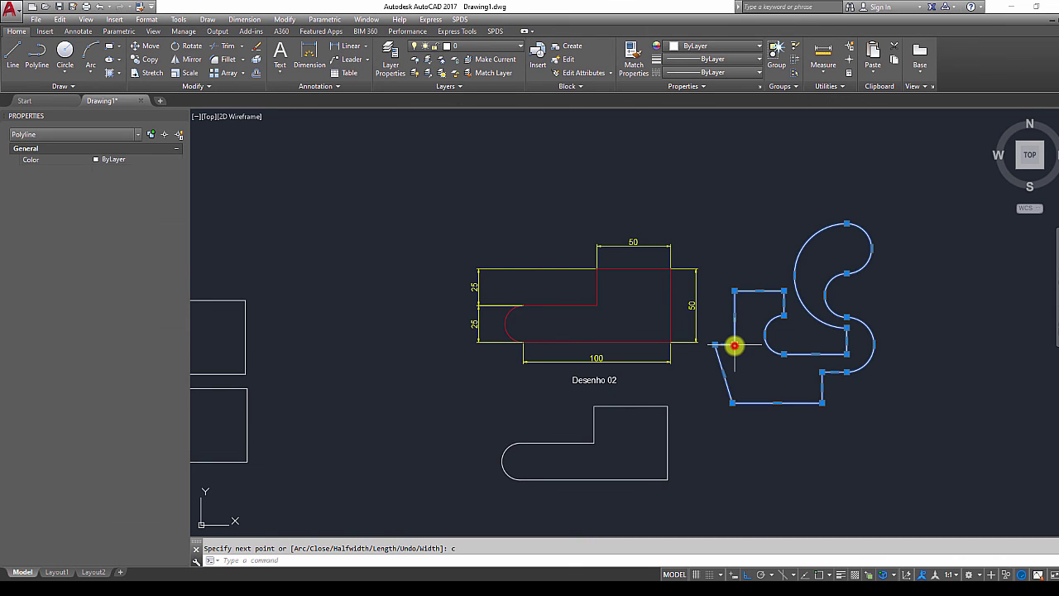
key("Escape")
middle_click_drag(378, 322, 576, 327)
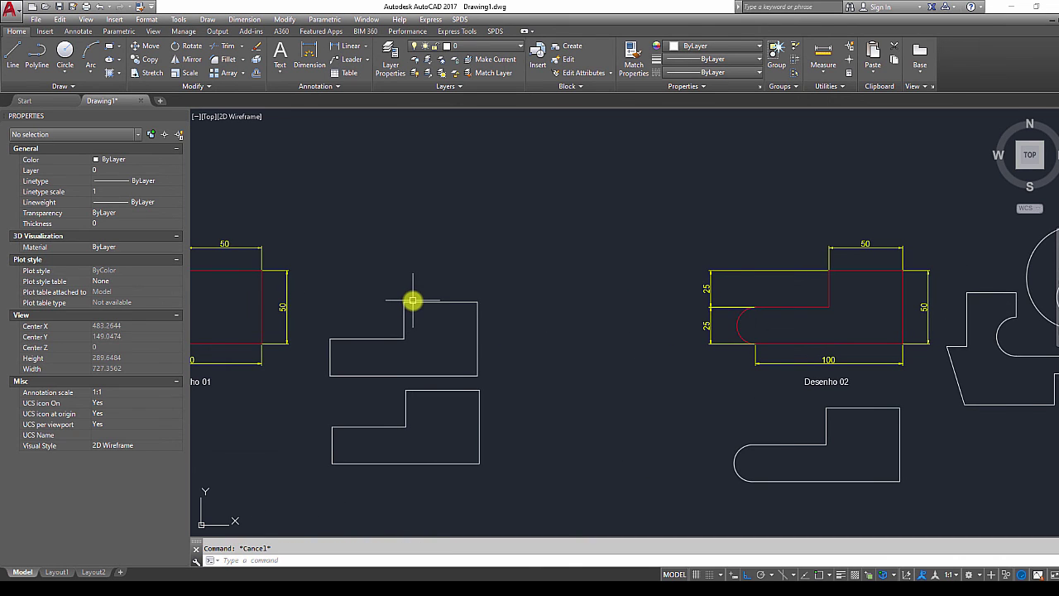
left_click(412, 301)
key("Escape")
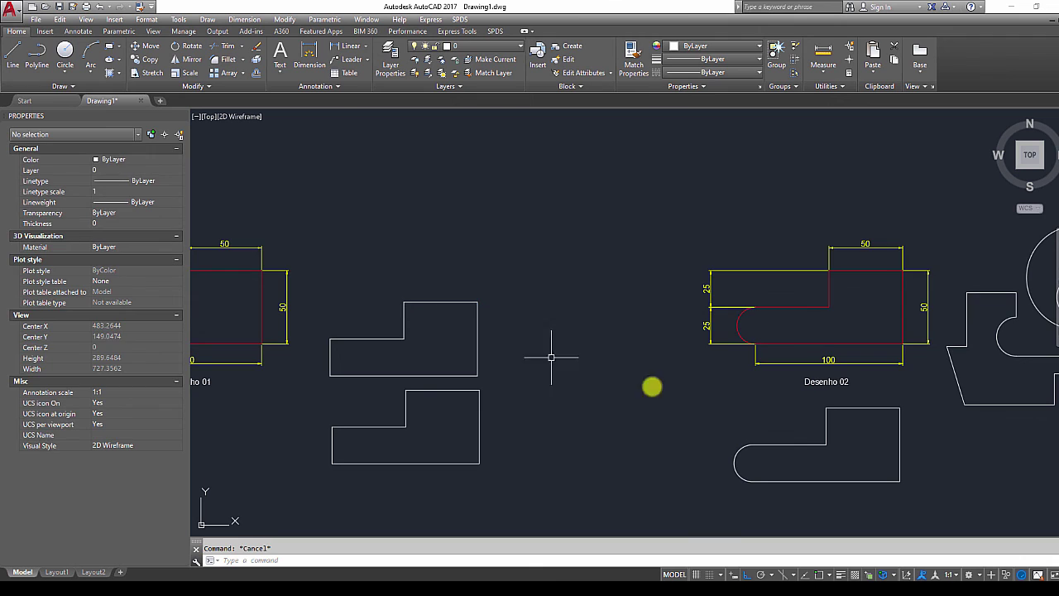
scroll(551, 359, "down", 3)
middle_click_drag(562, 335, 609, 336)
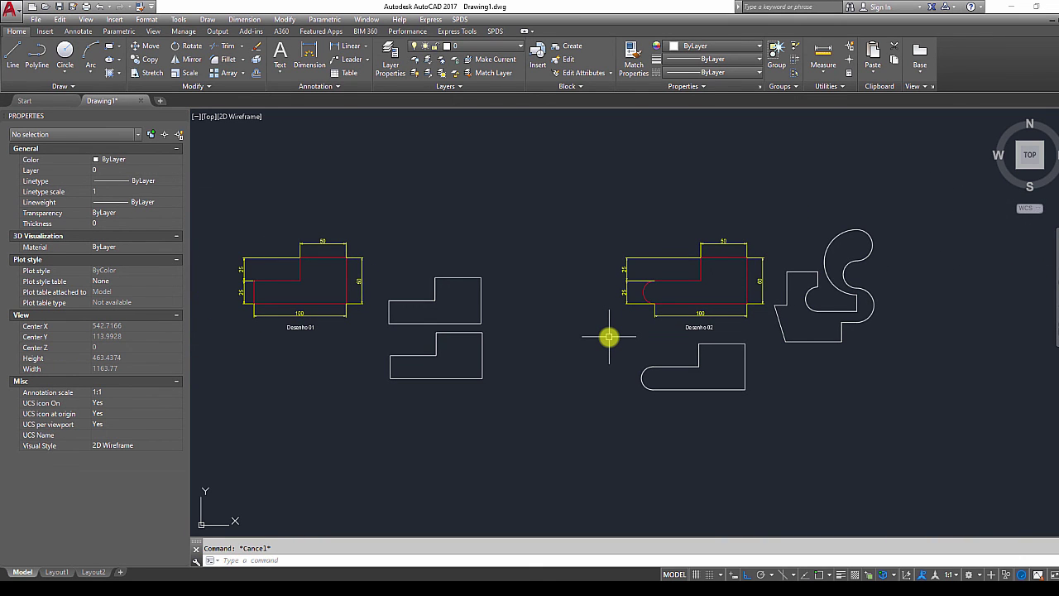